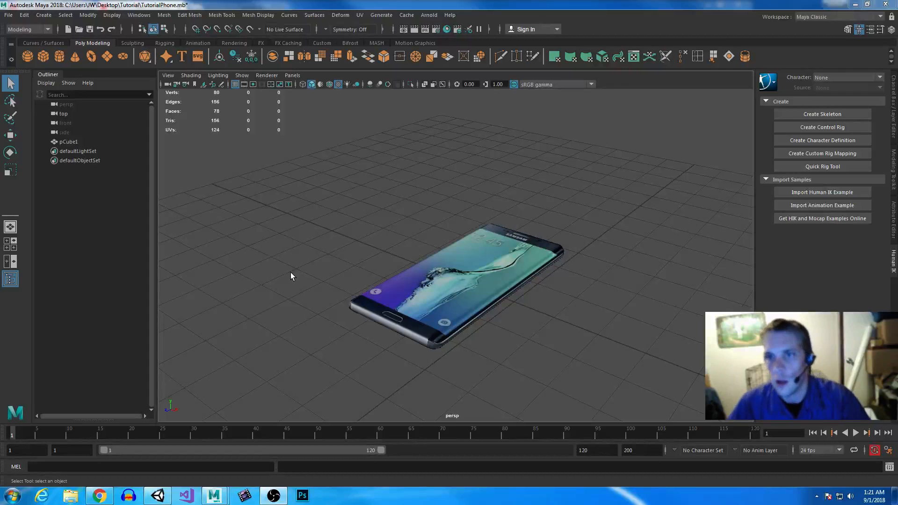
Step: Select the phone model pCube1 in the scene and start sending only the selection to Unity
left_click(481, 287)
left_click_drag(289, 317, 361, 347, "alt")
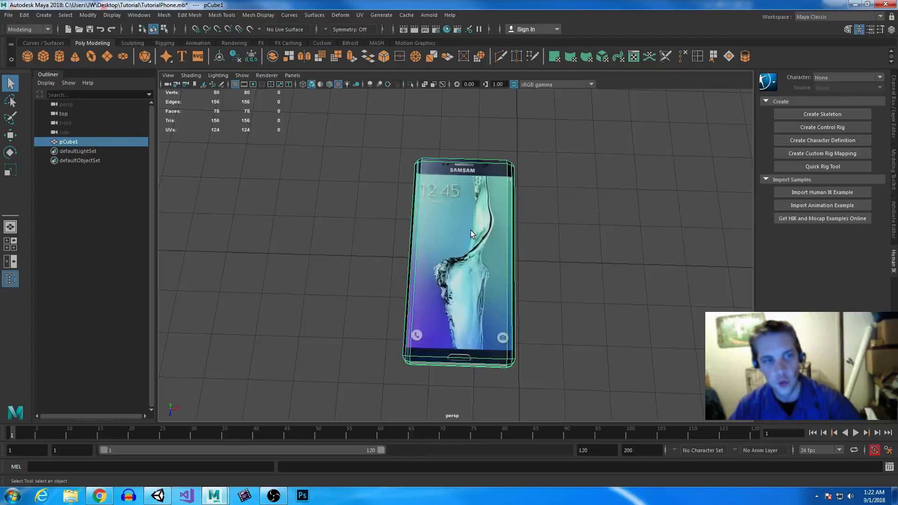
right_click_drag(576, 280, 546, 276, "alt")
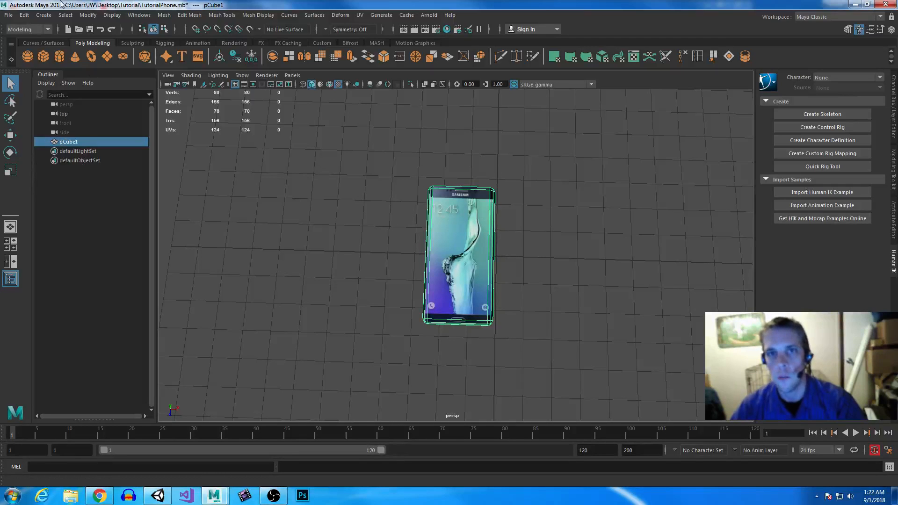
left_click_drag(517, 265, 492, 285, "alt")
left_click(643, 308)
left_click(449, 295)
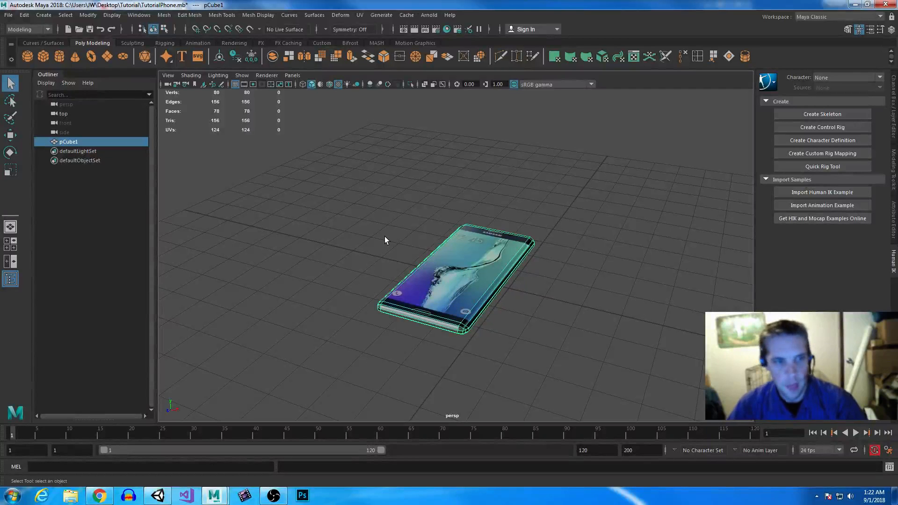
left_click(8, 16)
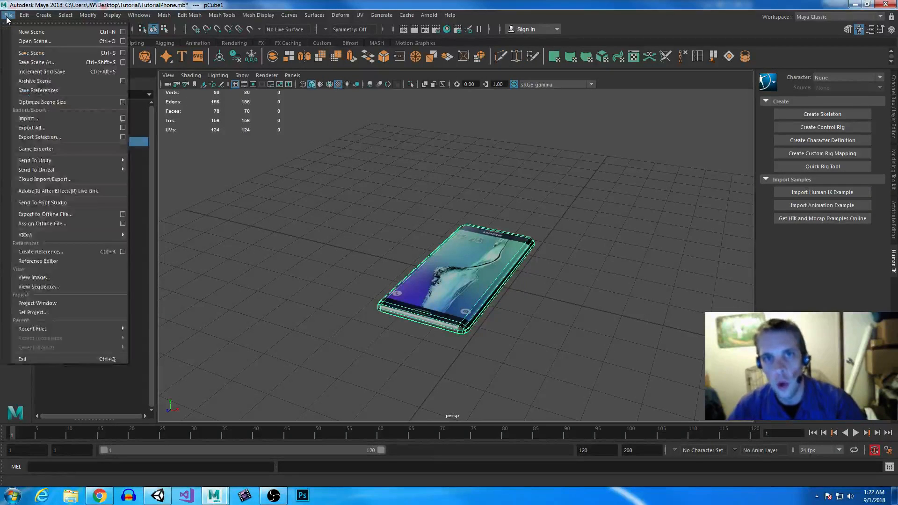
mouse_move(76, 161)
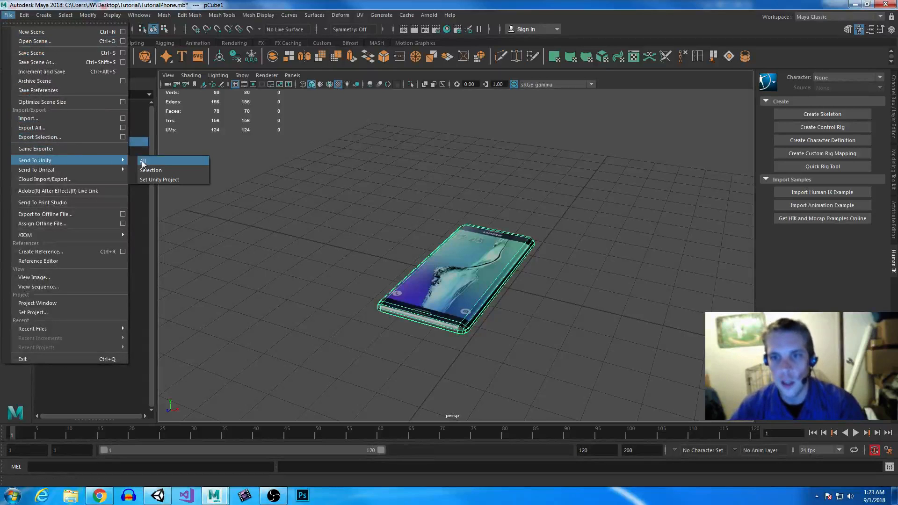
left_click(165, 170)
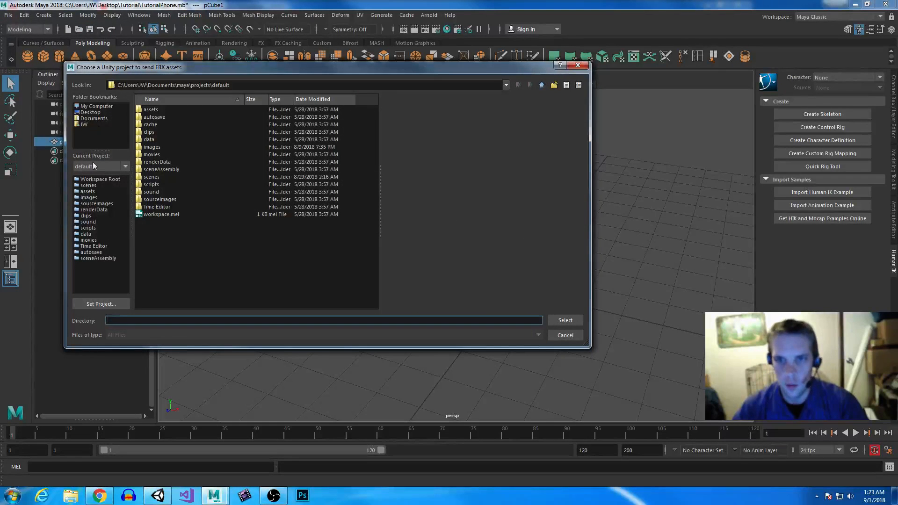
Step: Choose the 3Dfbx folder inside Documents/TutorialYoutube/Assets as the Unity project destination and export the phone as an FBX named CellPhone
left_click(89, 118)
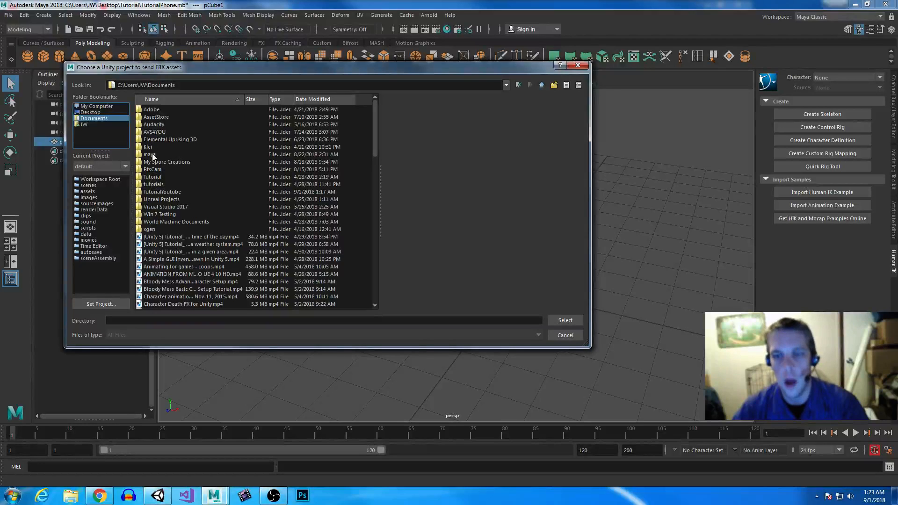
double_click(166, 192)
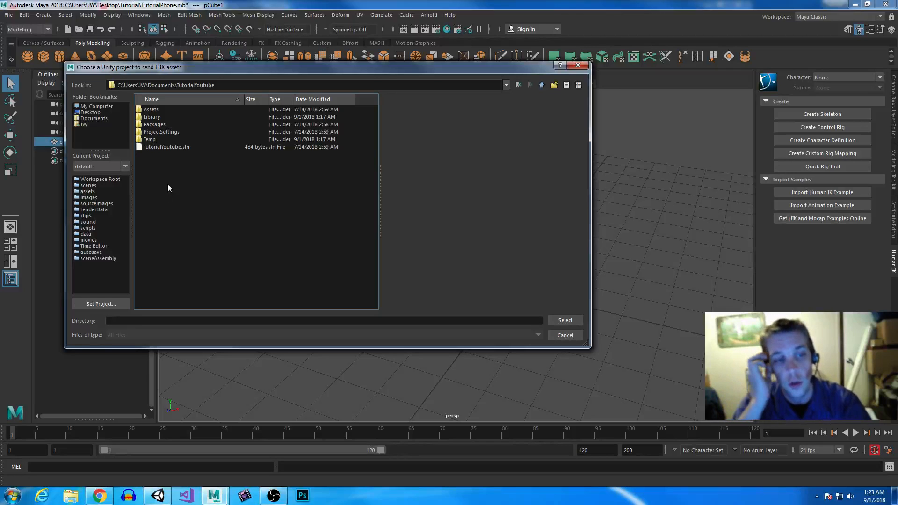
double_click(151, 110)
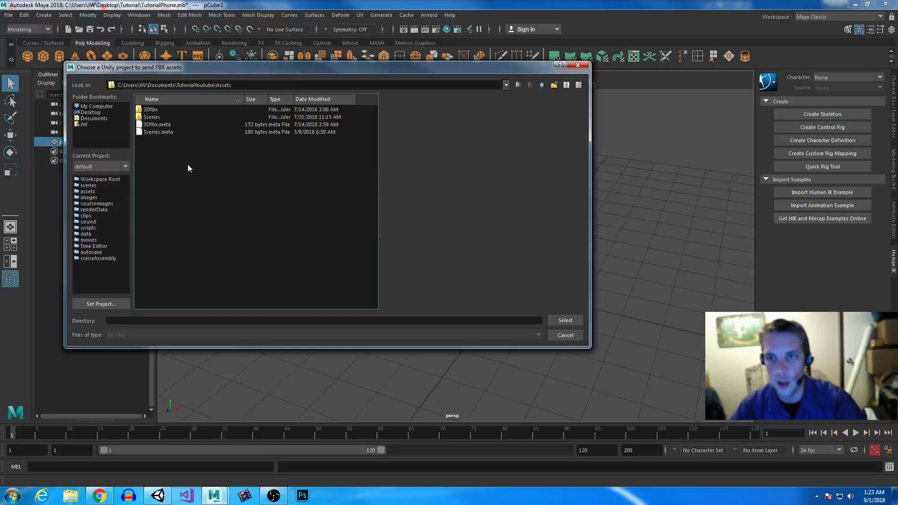
double_click(152, 111)
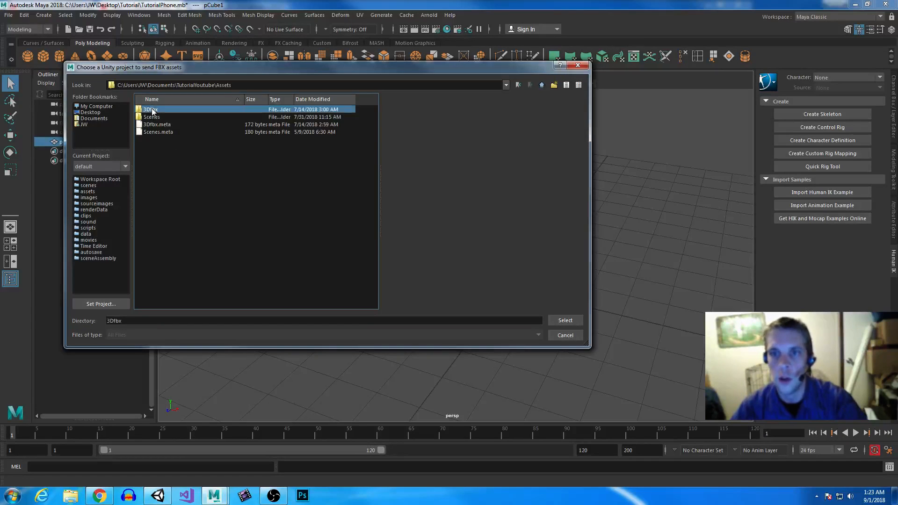
left_click(565, 321)
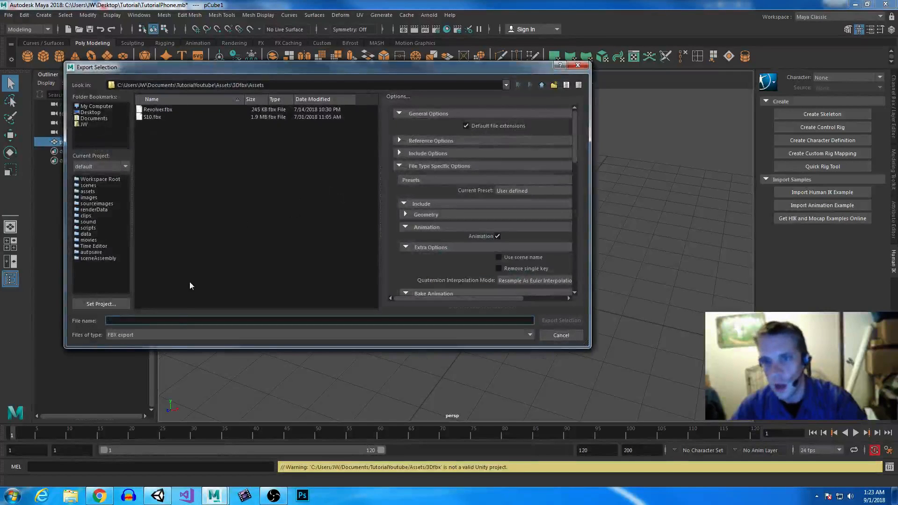
type("CellPhone")
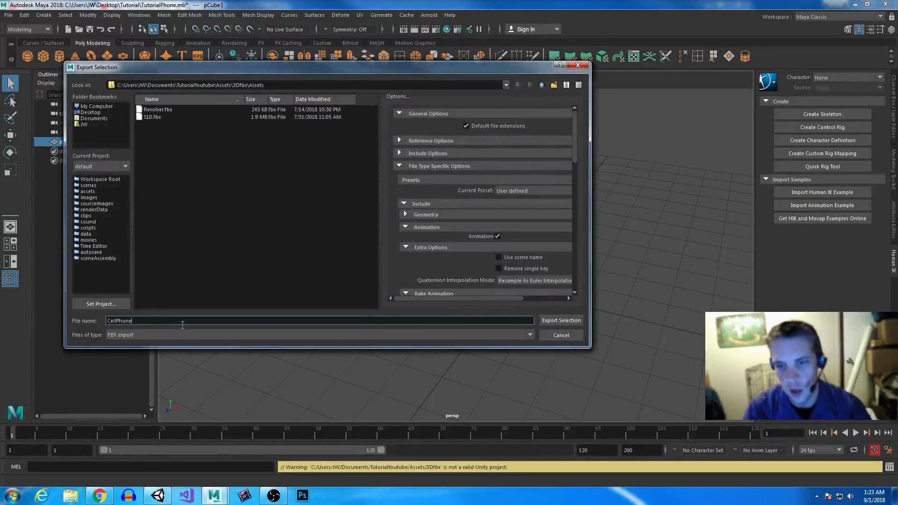
key("Return")
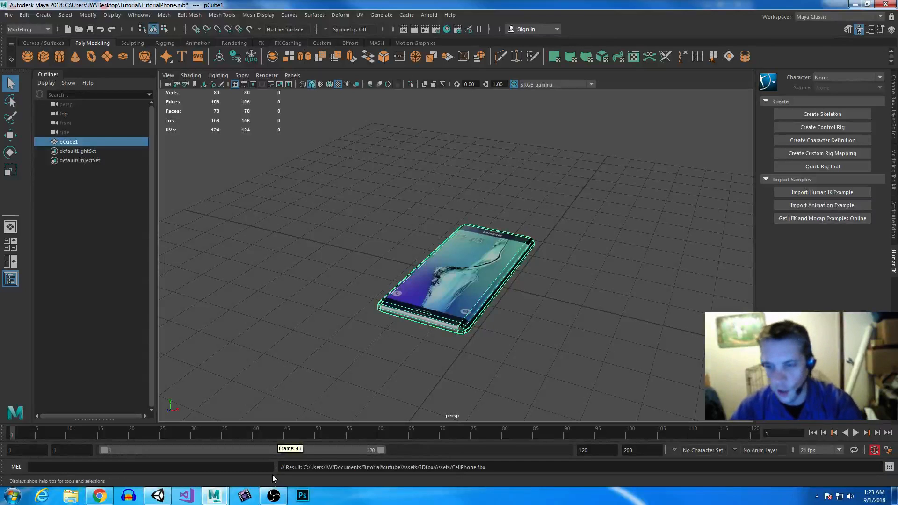
Step: Switch to Unity, delete the scene objects from S10 through Plane, and place the CellPhone model in the scene
left_click(158, 495)
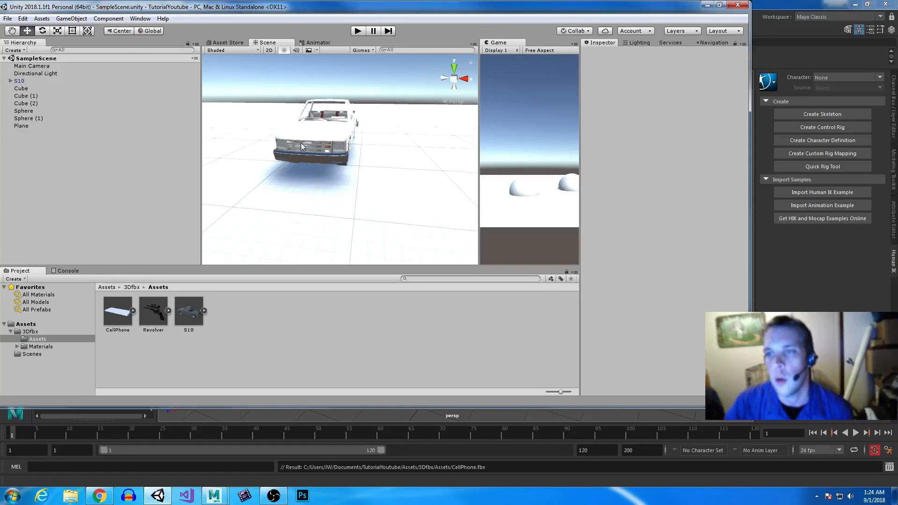
left_click(21, 82)
left_click(21, 125, "shift")
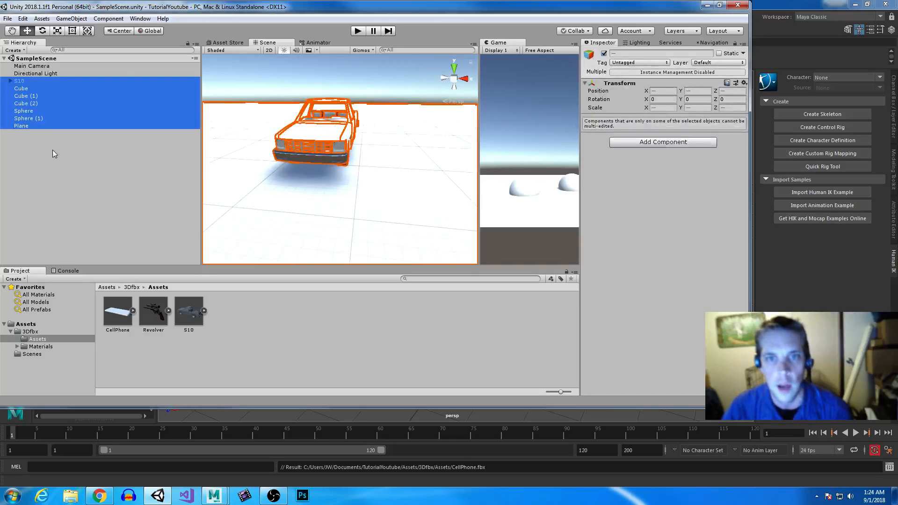
key("Delete")
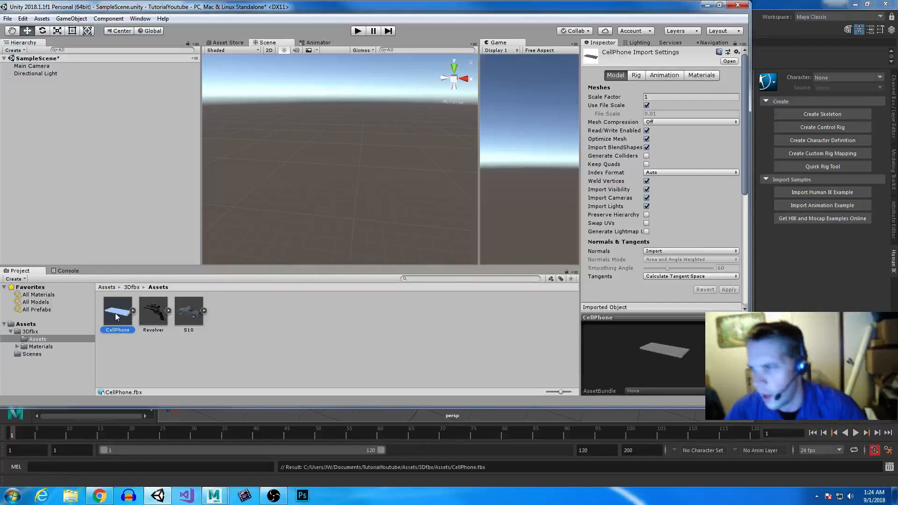
left_click_drag(114, 313, 370, 270)
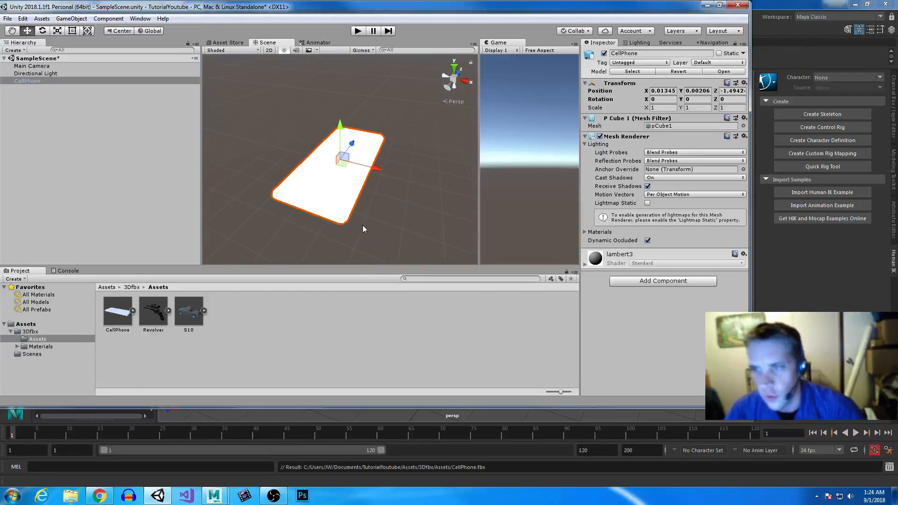
Step: Import the PNG version of RefImage from the Tutorial folder into the project's Materials folder and close the file browser
left_click(36, 347)
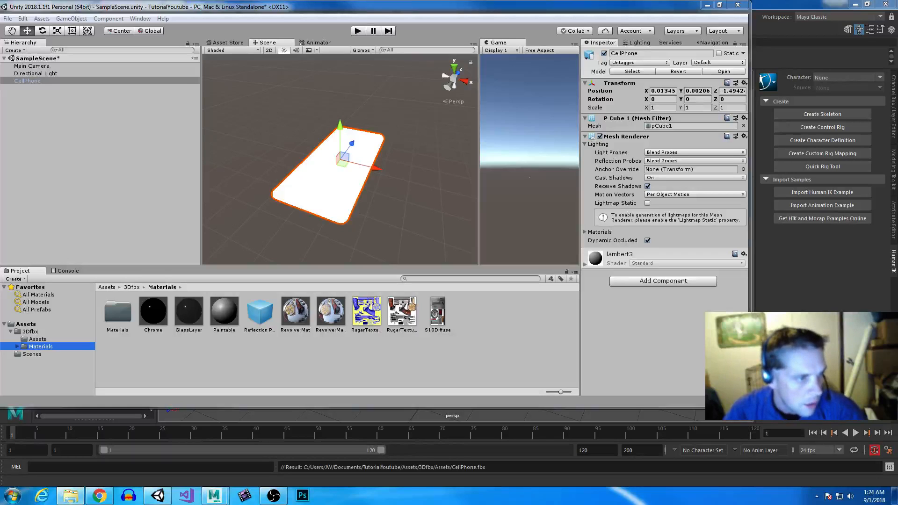
left_click_drag(0, 17, 502, 41)
left_click(584, 133)
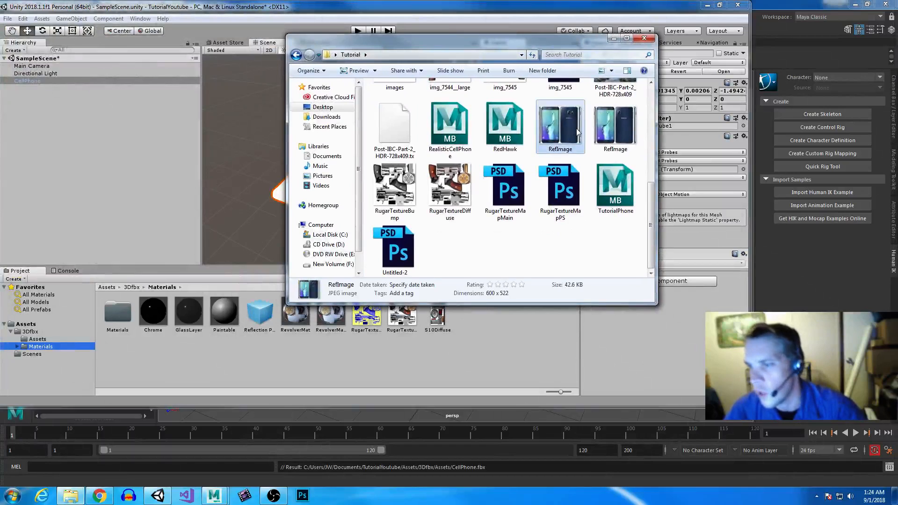
left_click(615, 132)
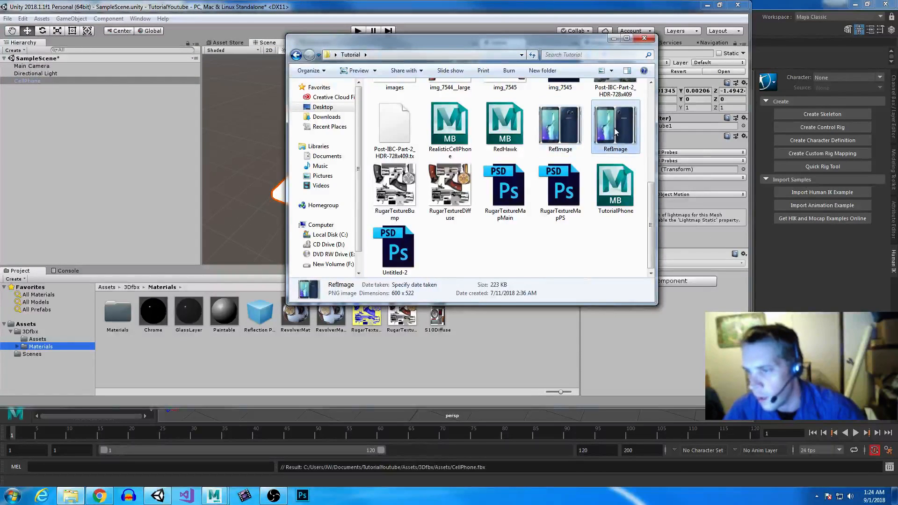
left_click(555, 126)
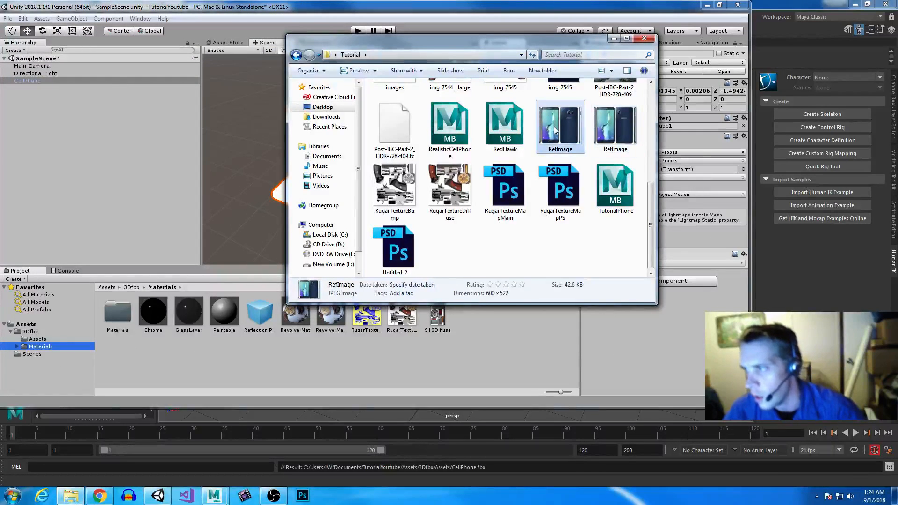
left_click(616, 127)
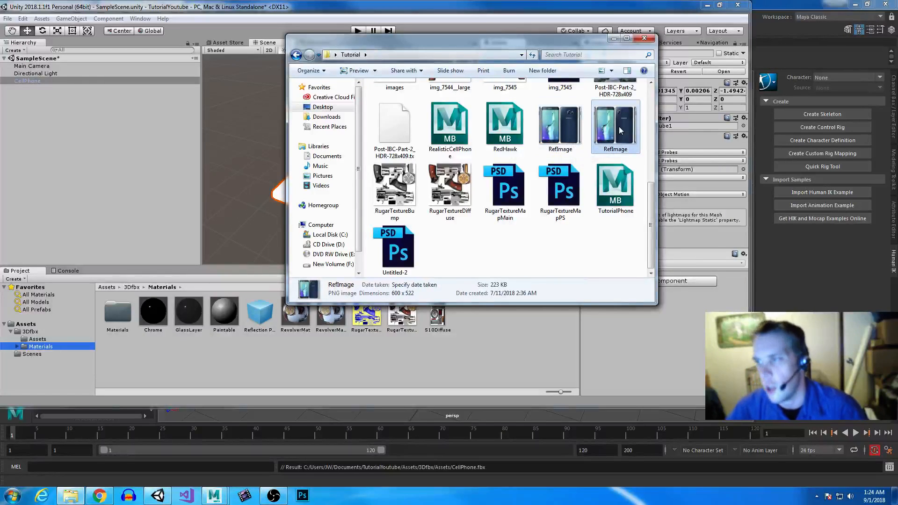
mouse_move(619, 126)
left_mouse_down()
mouse_move(131, 317)
mouse_move(167, 363)
left_mouse_up()
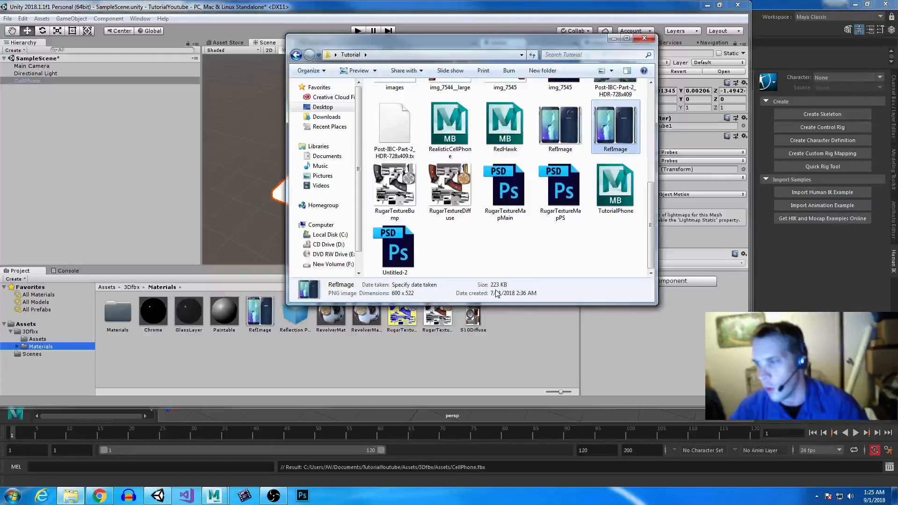
left_click(556, 127)
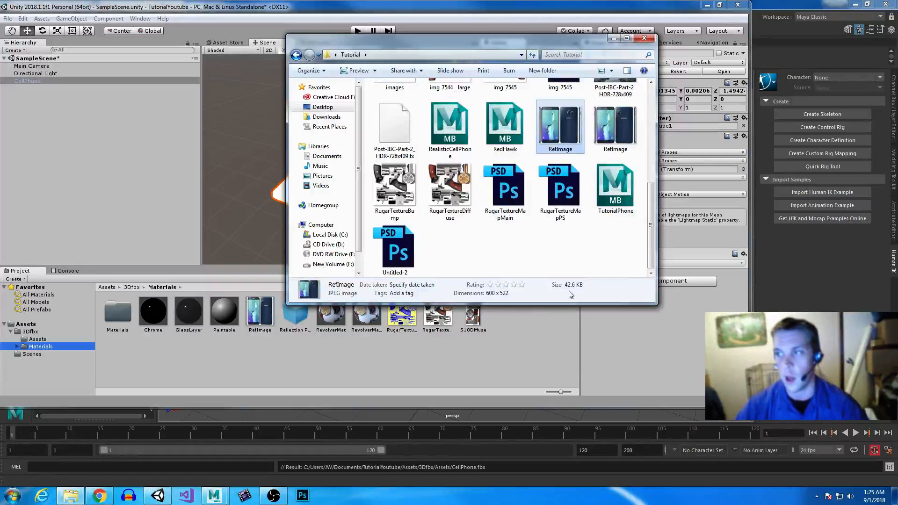
left_click(645, 39)
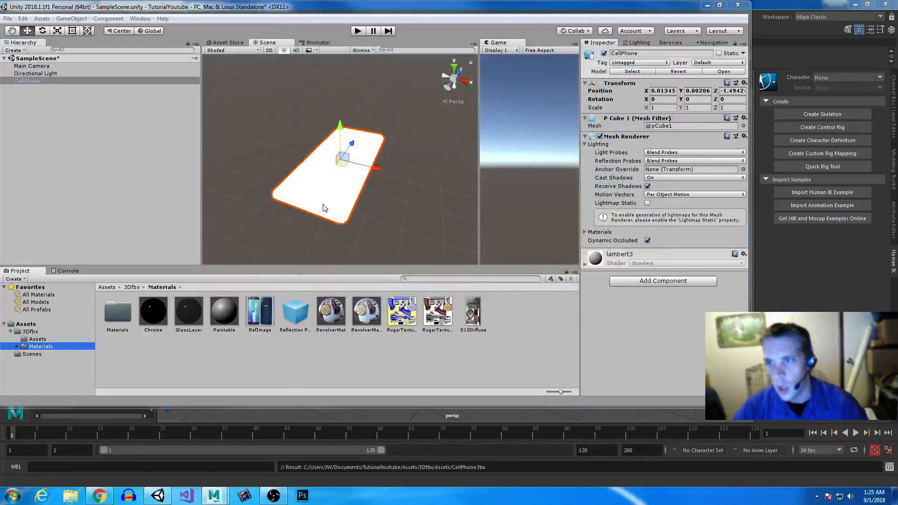
left_click(268, 364)
right_click(529, 310)
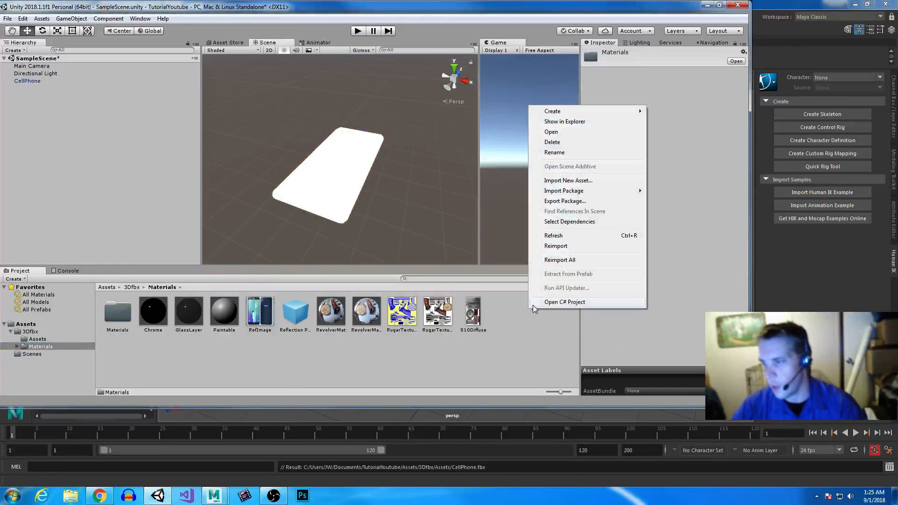
left_click(577, 105)
right_click(525, 329)
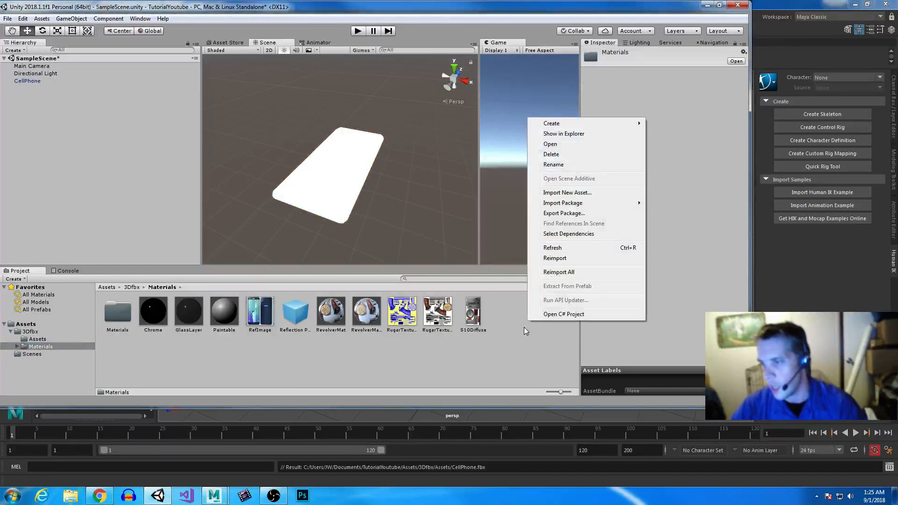
mouse_move(561, 123)
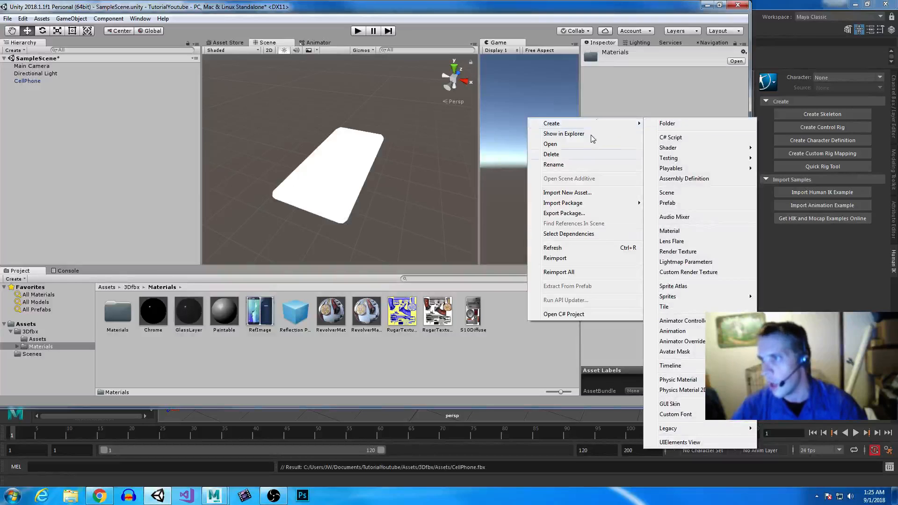
left_click(504, 306)
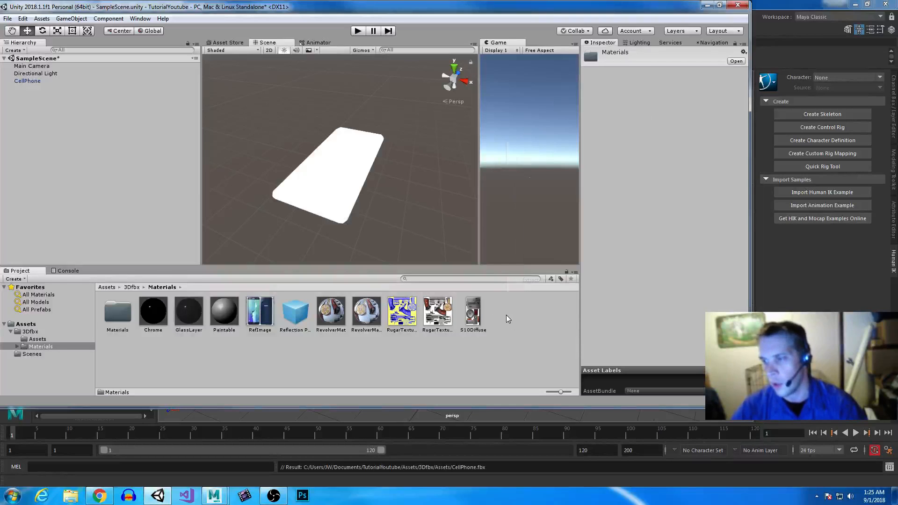
Step: Create a new material named CellPhone in the Materials folder
right_click(506, 319)
mouse_move(540, 117)
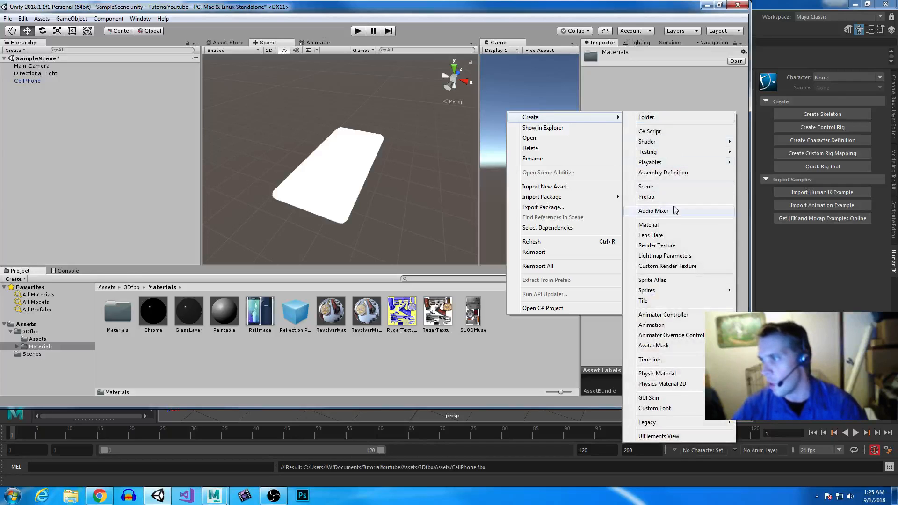
left_click(673, 225)
type("CellPhone")
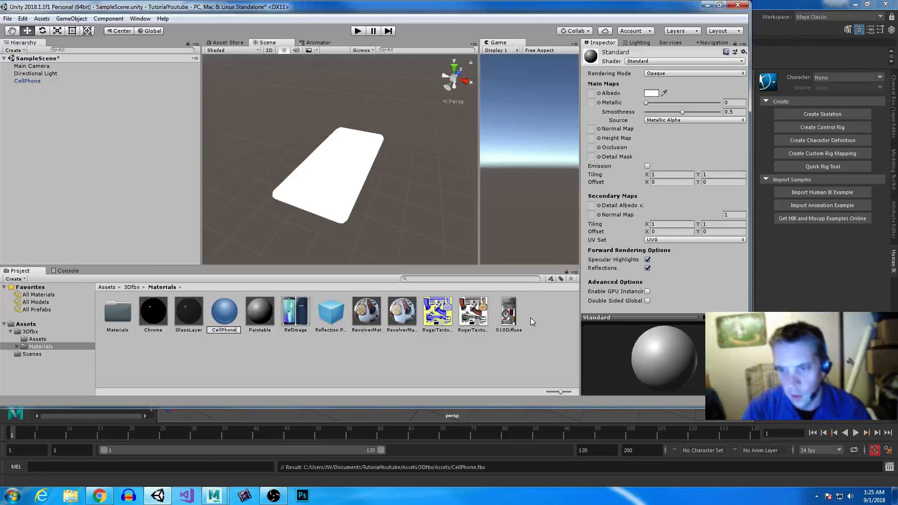
key("Return")
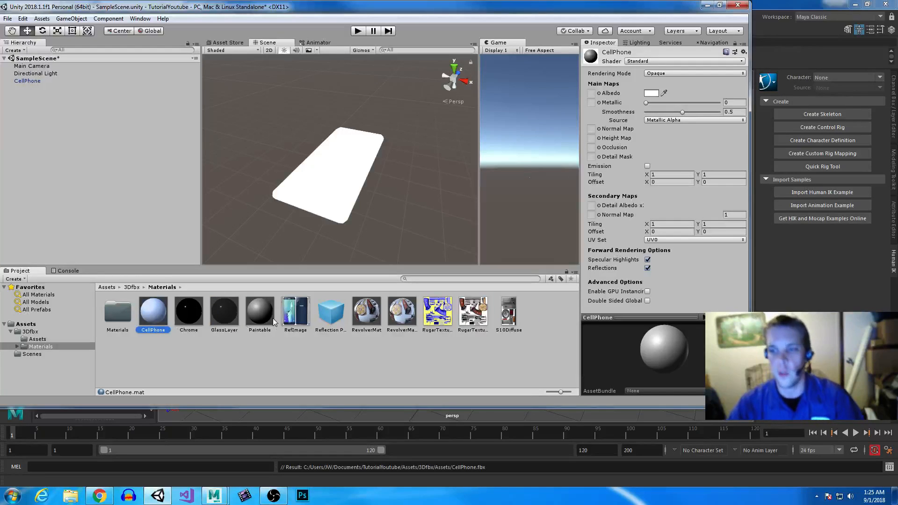
Step: Assign RefImage as the CellPhone material's Albedo texture and apply the material to the phone in the scene
left_click_drag(297, 316, 594, 94)
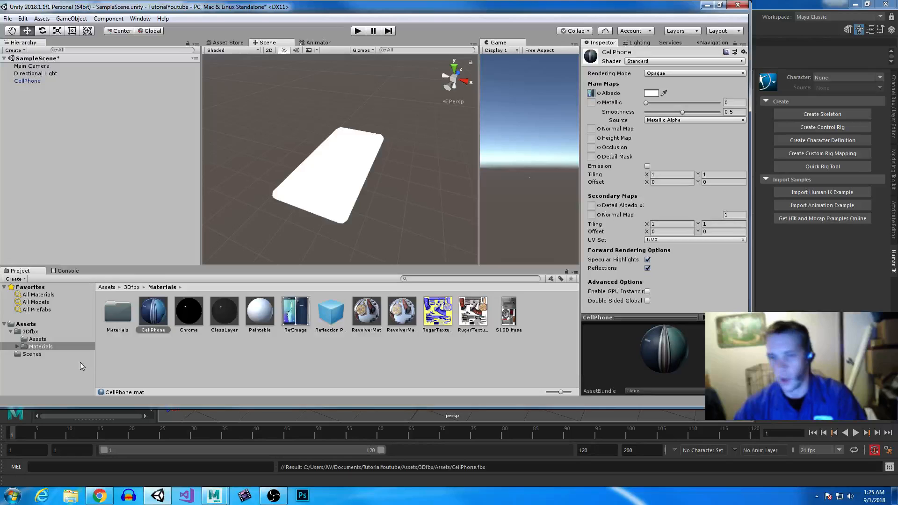
left_click_drag(158, 312, 339, 174)
left_click_drag(416, 167, 440, 215, "alt")
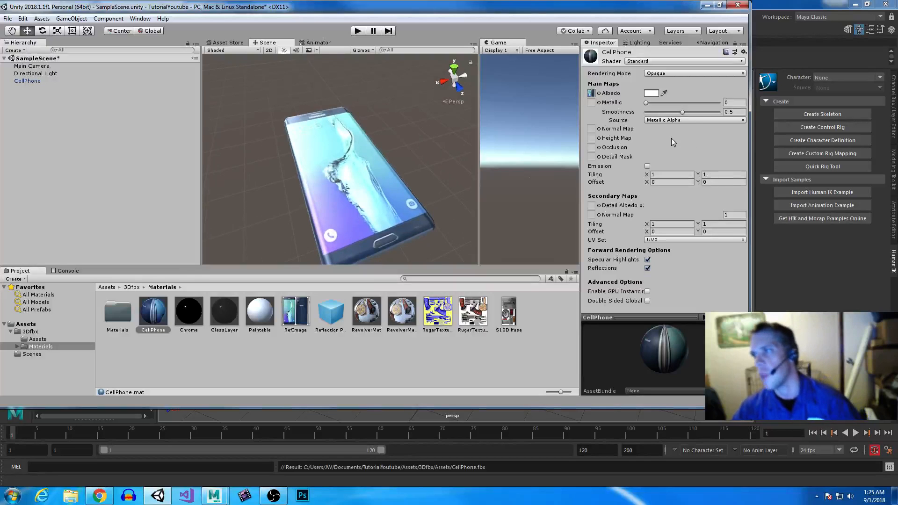
Step: Set the CellPhone material's Smoothness to 1
left_click_drag(682, 113, 734, 113)
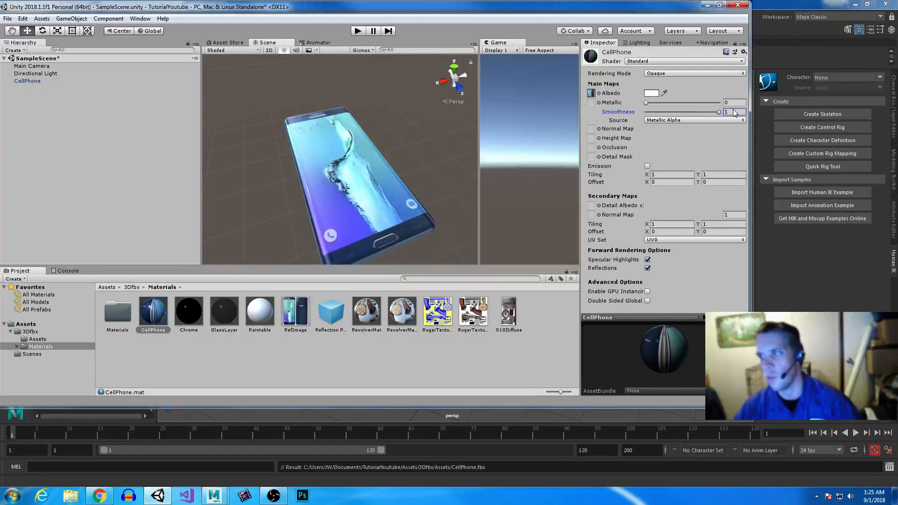
Step: Try different Metallic values on the CellPhone material while viewing the phone, and set Metallic to about 0.105
left_click_drag(321, 234, 295, 185, "alt")
left_click_drag(646, 104, 722, 115)
left_click_drag(365, 178, 319, 196, "alt")
left_click_drag(718, 104, 653, 103)
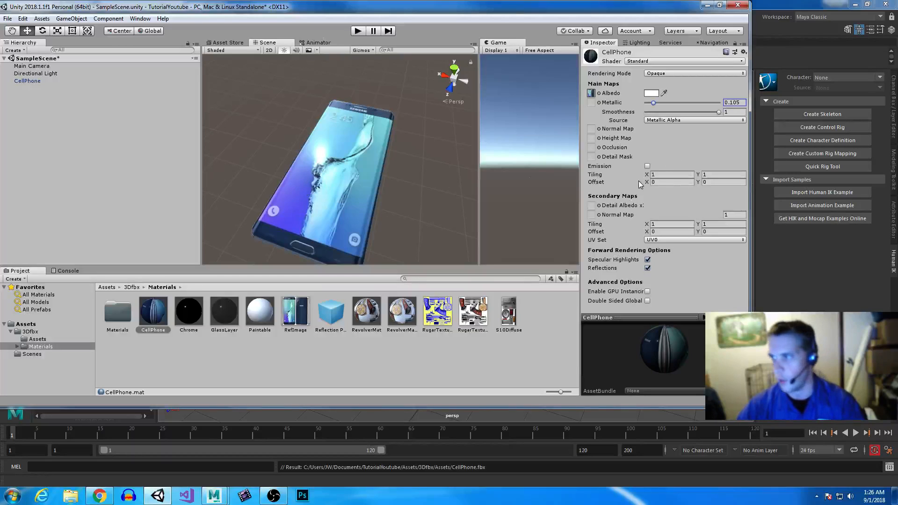
Step: Try the Emission option on the CellPhone material, inspect the phone's surface, and switch Emission off again
left_click(648, 166)
left_click_drag(162, 323, 659, 184)
left_click_drag(434, 198, 417, 155, "alt")
scroll(427, 187, "up", 2)
middle_click_drag(427, 189, 430, 185)
left_click_drag(431, 185, 349, 186, "alt")
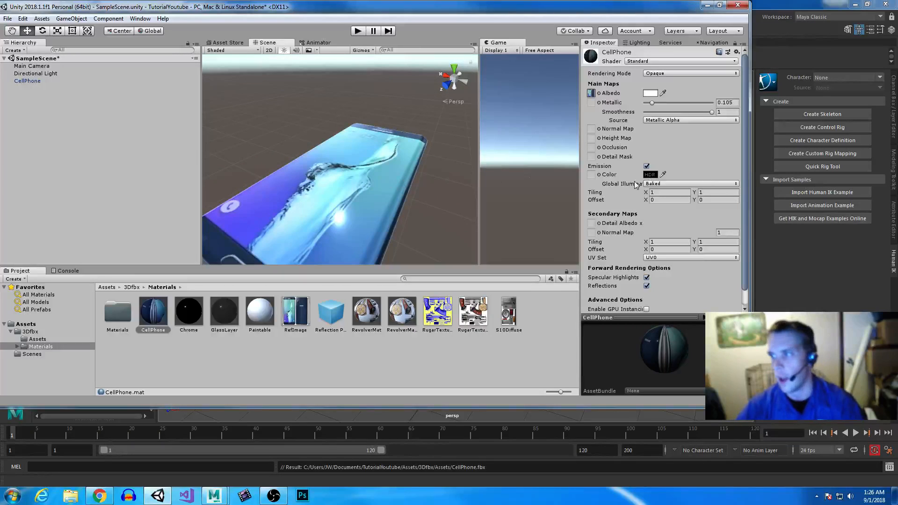
left_click(647, 167)
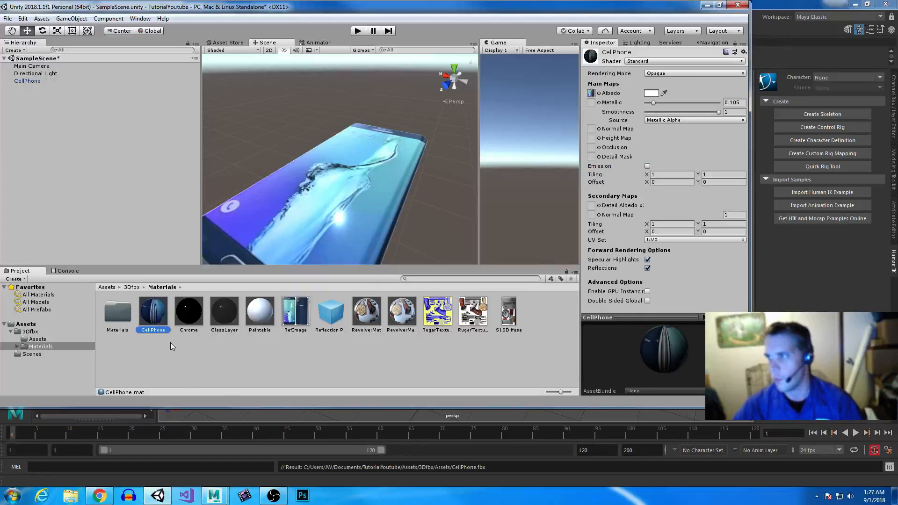
Step: Set the RefImage texture's Max Size to 1024 in its import settings and apply the change
left_click(201, 381)
left_click(290, 312)
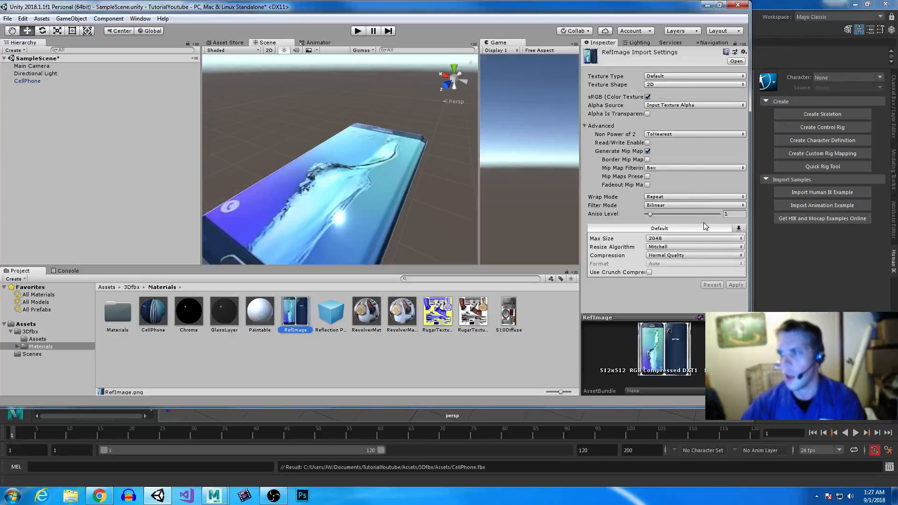
left_click(670, 239)
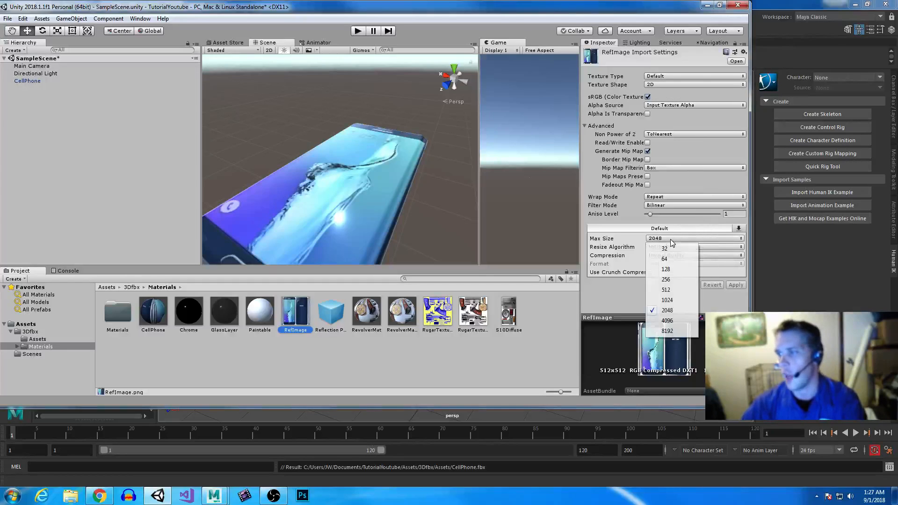
left_click(674, 300)
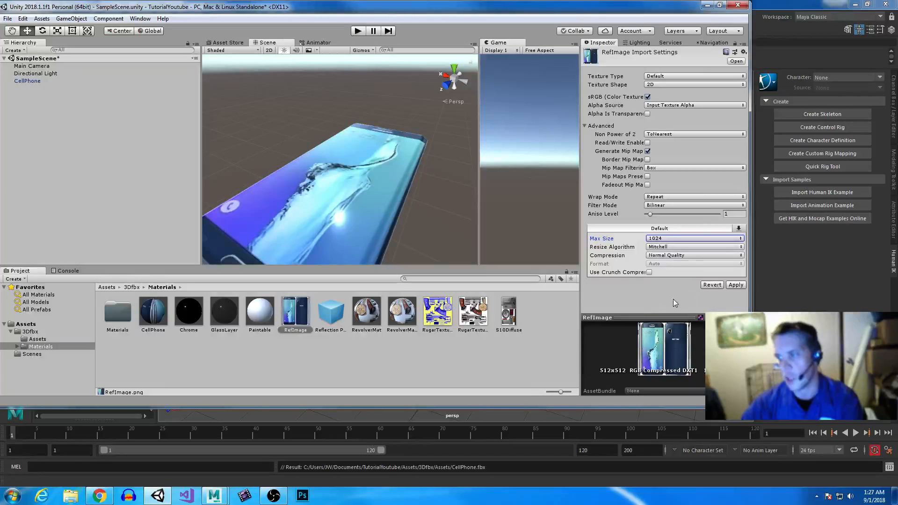
left_click(736, 287)
Step: Set the CellPhone model's import Scale Factor to 10 in the 3Dfbx Assets folder and apply it
right_click_drag(334, 217, 401, 190, "alt")
left_click_drag(400, 190, 416, 243, "alt")
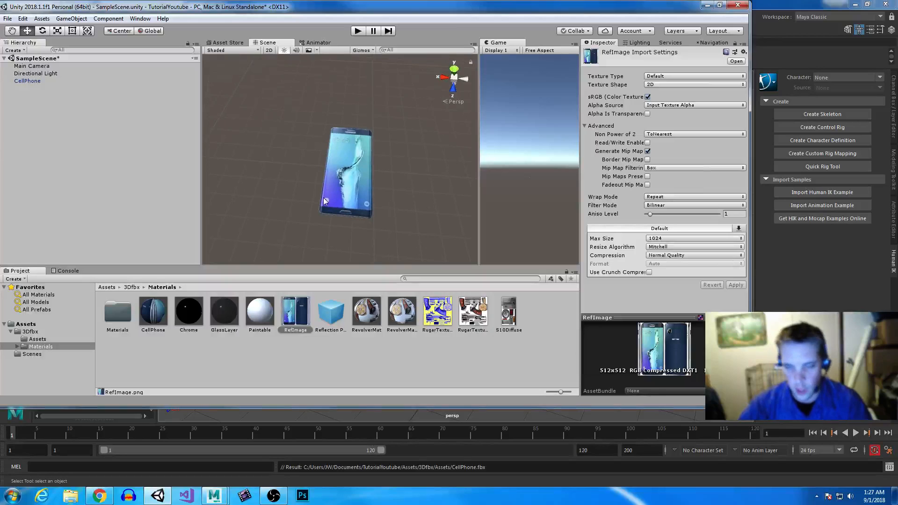
left_click(32, 340)
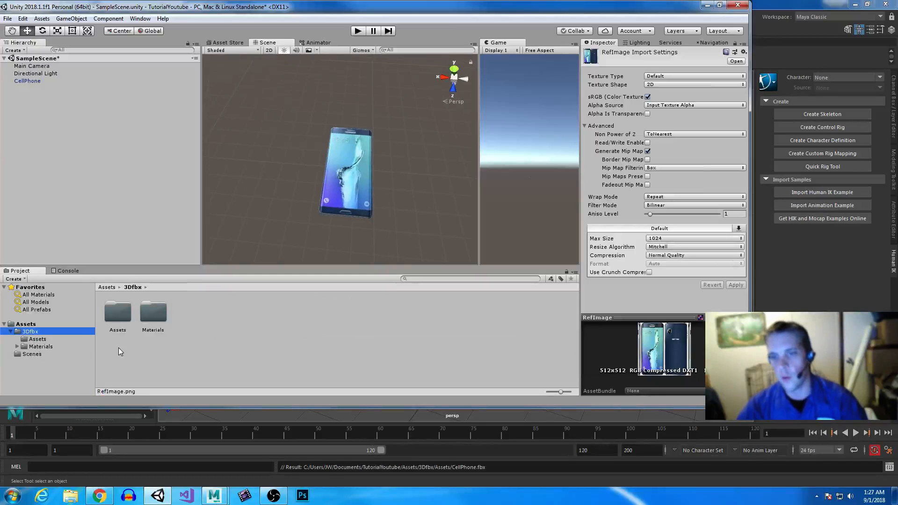
left_click(120, 311)
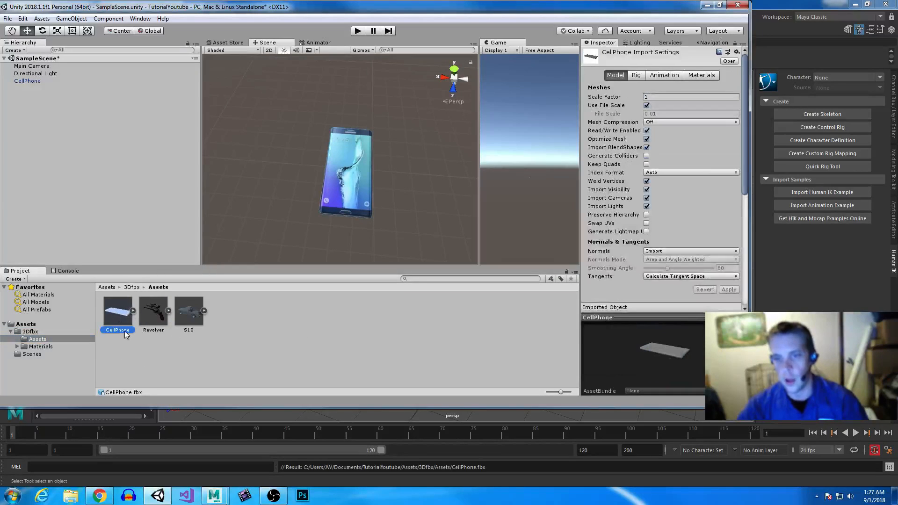
left_click(658, 98)
type("10")
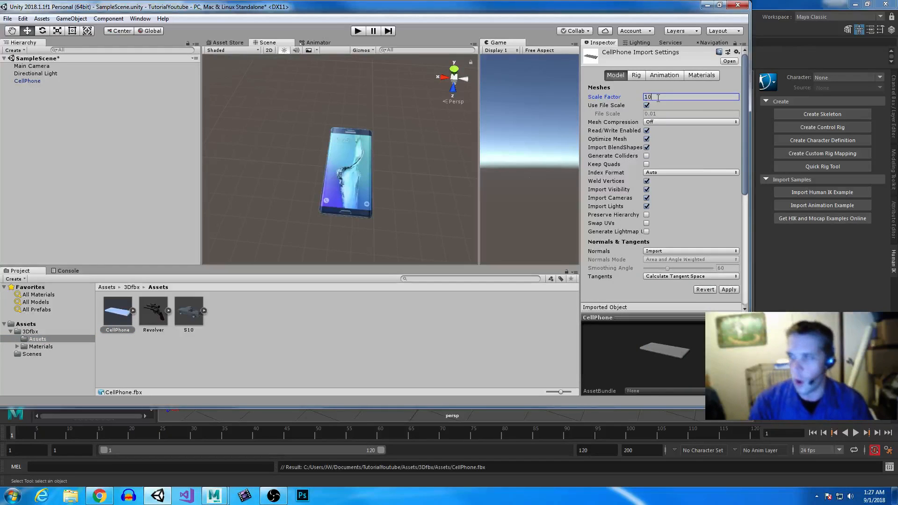
left_click(728, 290)
Step: Check the CellPhone model's material import settings and return to the 3Dfbx Assets folder
left_click(698, 75)
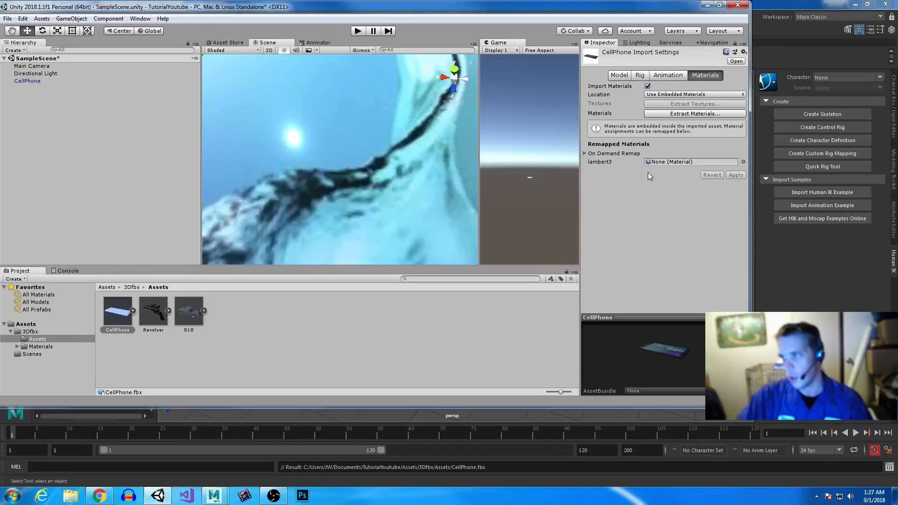
left_click(40, 347)
left_click(32, 340)
Step: Add a second CellPhone model to the scene and move it beside the first phone, to about X 0.37
scroll(395, 203, "down", 15)
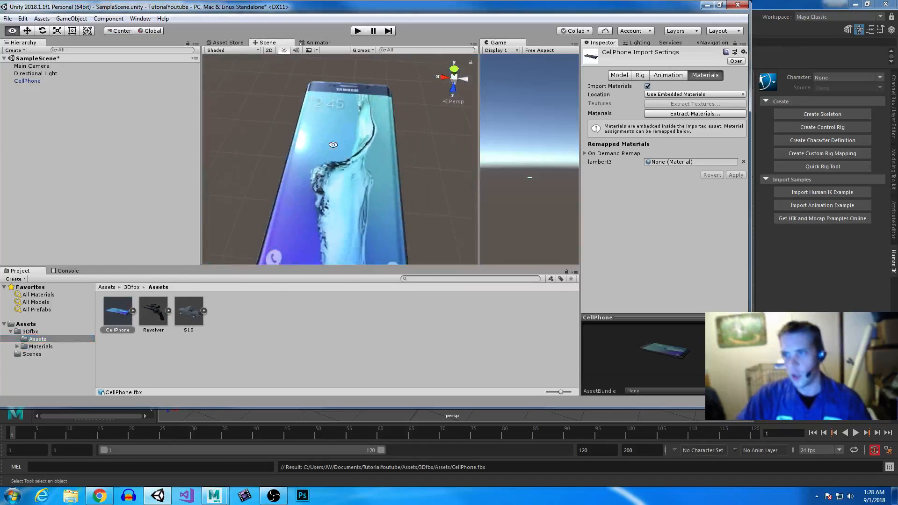
left_click_drag(118, 311, 245, 161)
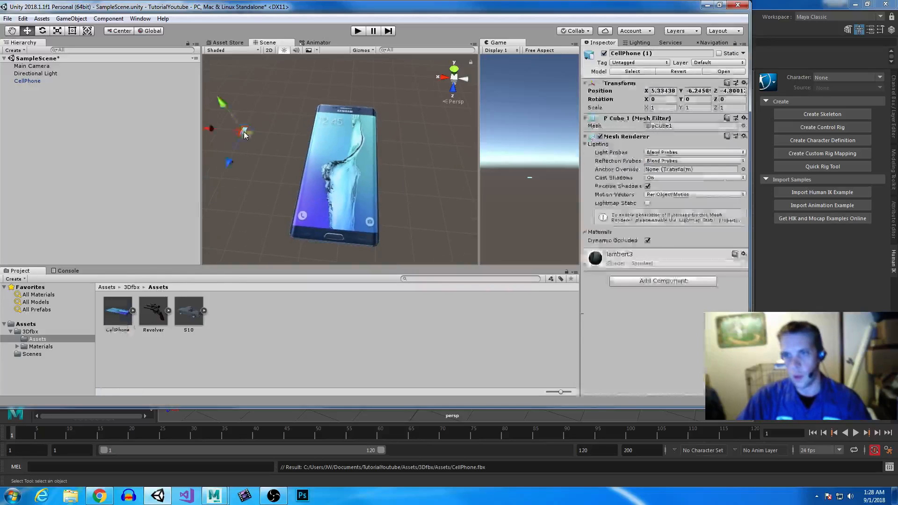
key("Delete")
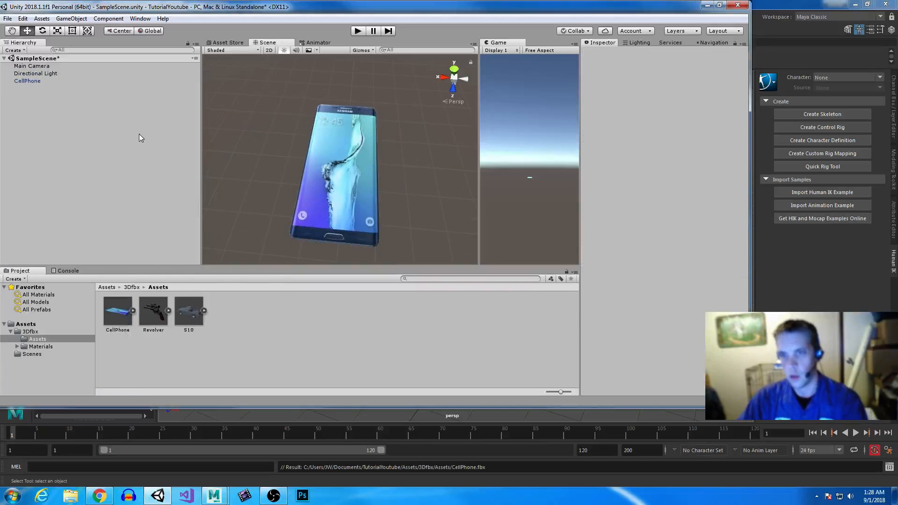
left_click_drag(119, 318, 60, 138)
left_click_drag(269, 153, 207, 146)
middle_click_drag(206, 146, 398, 173)
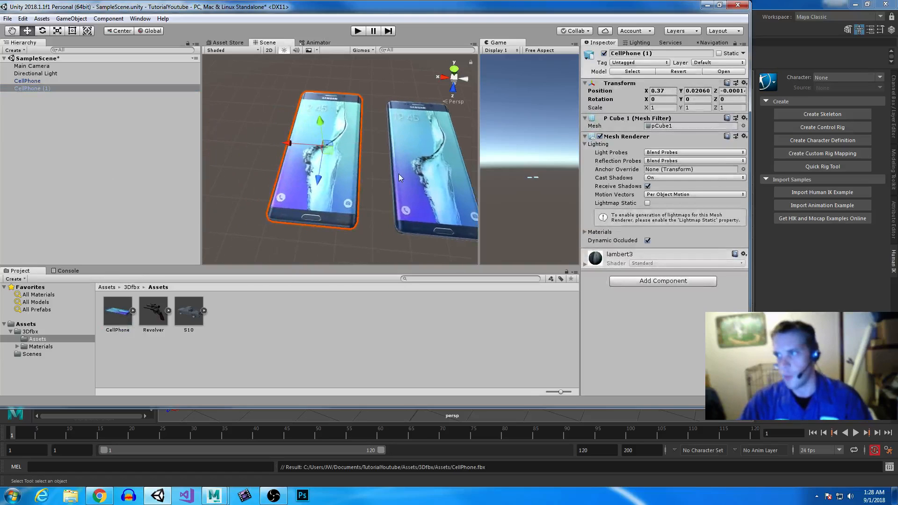
Step: Compare the two phones in the scene, examining each one's assigned material and its look from several angles
left_click(123, 316)
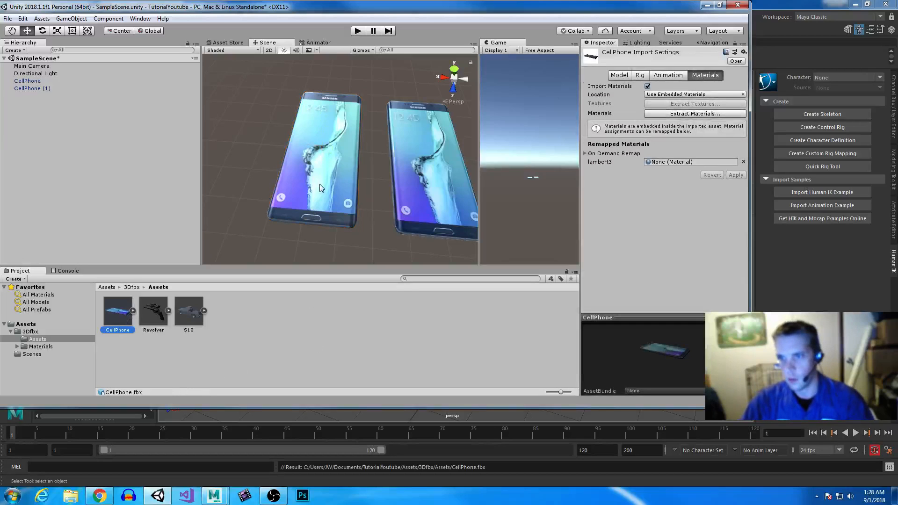
left_click_drag(320, 187, 304, 145, "alt")
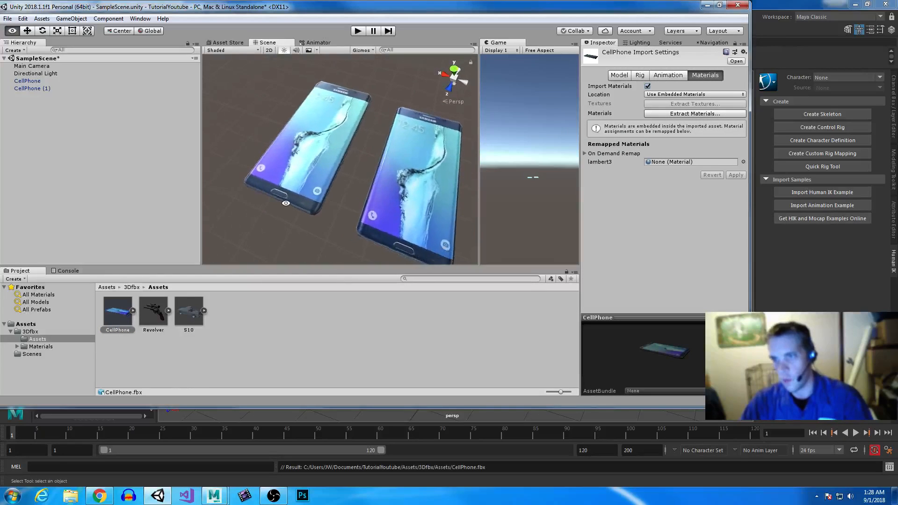
left_click(312, 144)
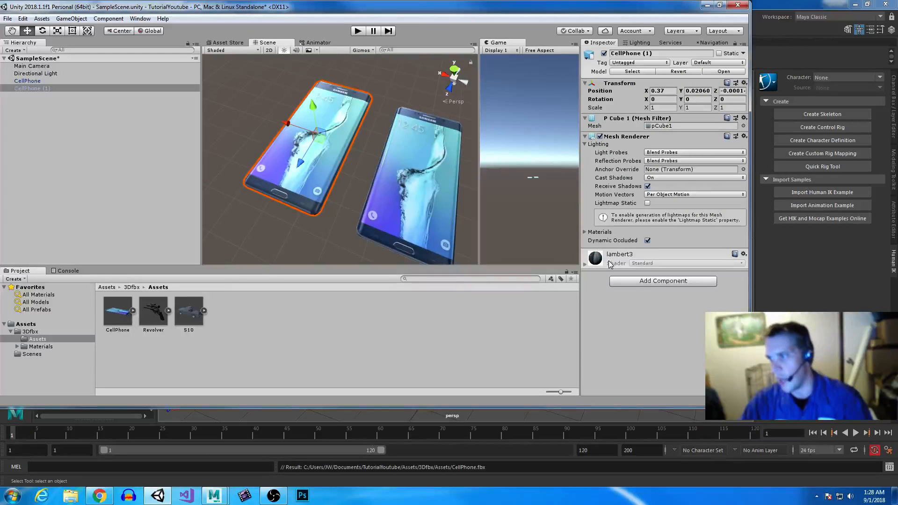
left_click(408, 167)
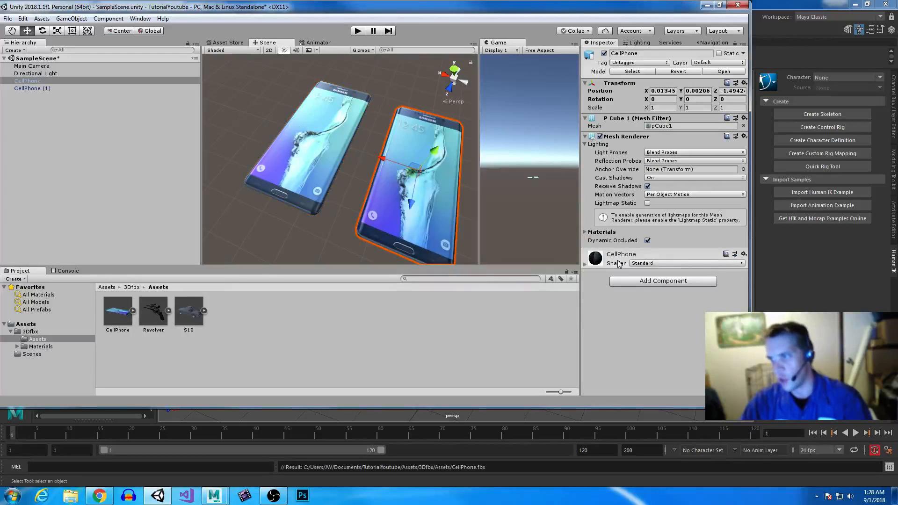
left_click(324, 204)
left_click_drag(324, 203, 375, 234, "alt")
middle_click_drag(330, 157, 349, 170)
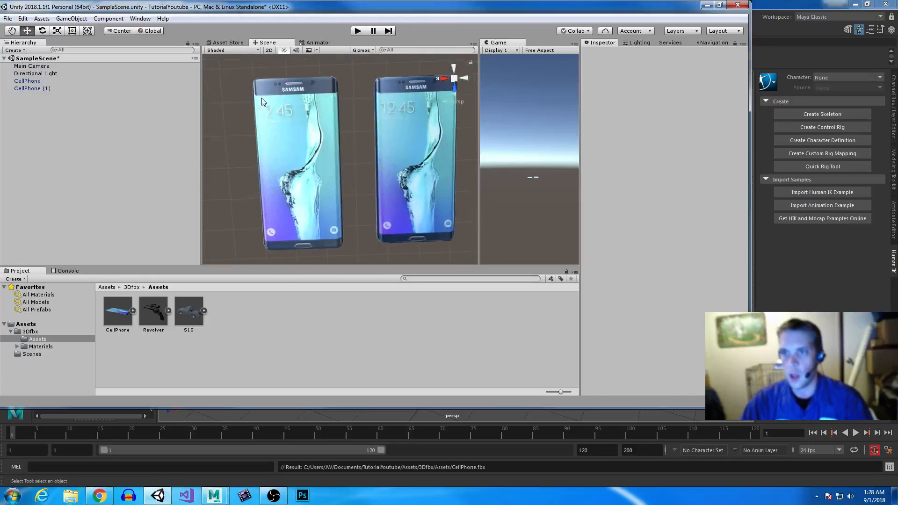
left_click_drag(323, 167, 314, 156, "alt")
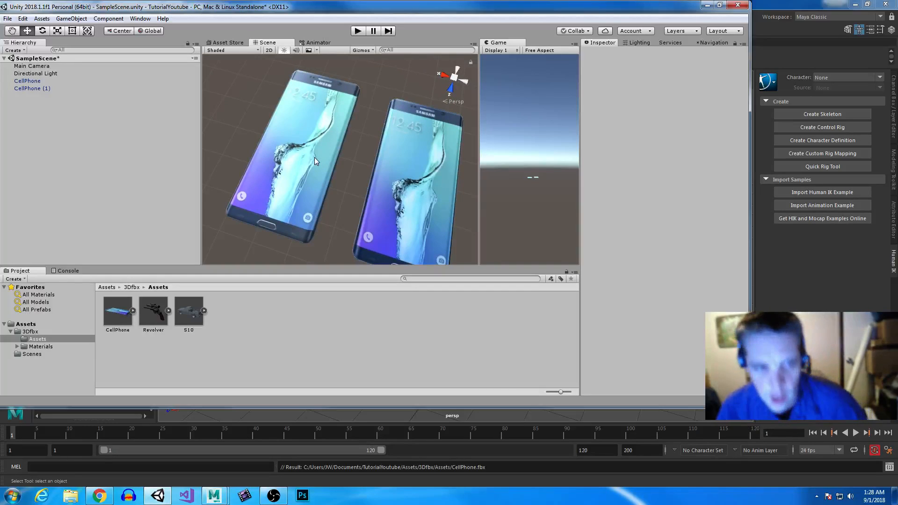
left_click(429, 144)
left_click(267, 323)
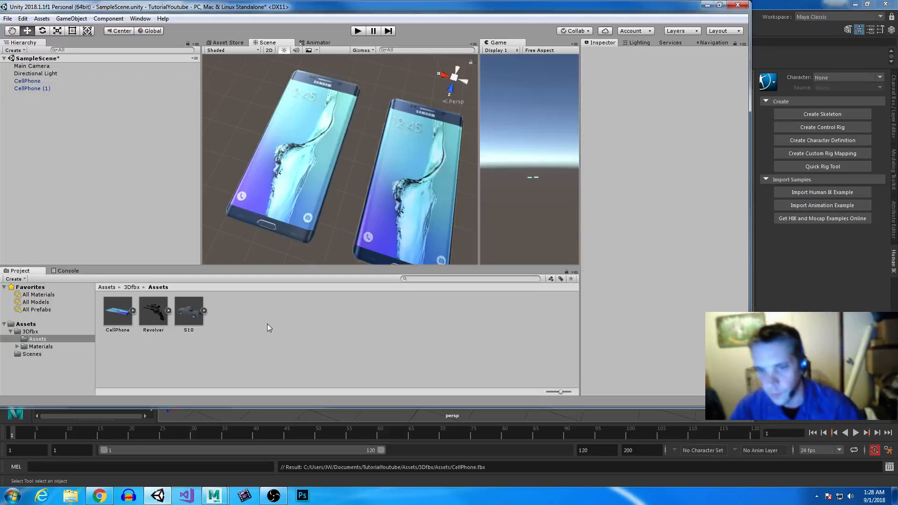
Step: Set the CellPhone material's Albedo colour to E4DDE1 with an alpha of 128 and close the colour picker
left_click(41, 346)
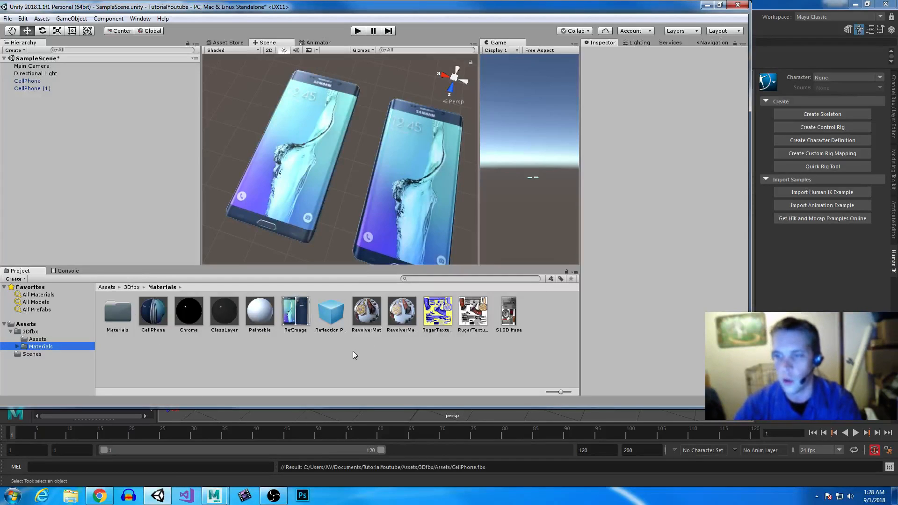
left_click(162, 318)
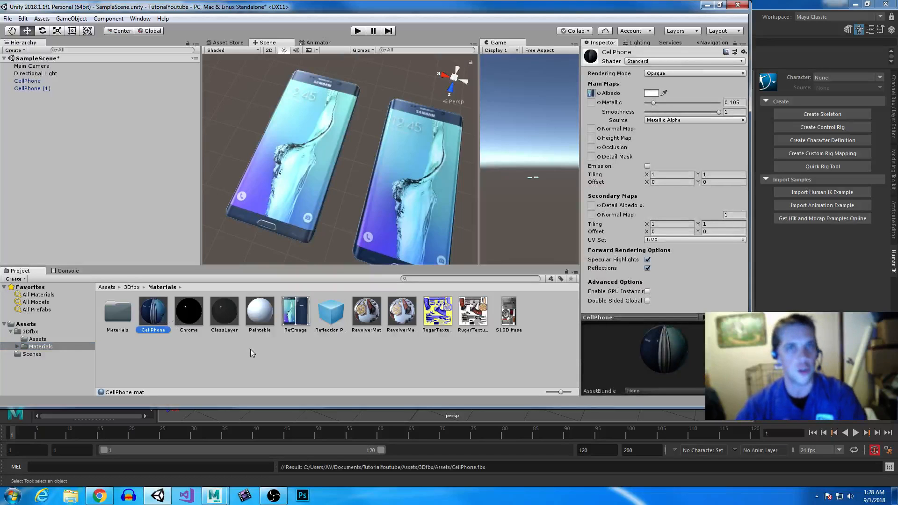
left_click(651, 93)
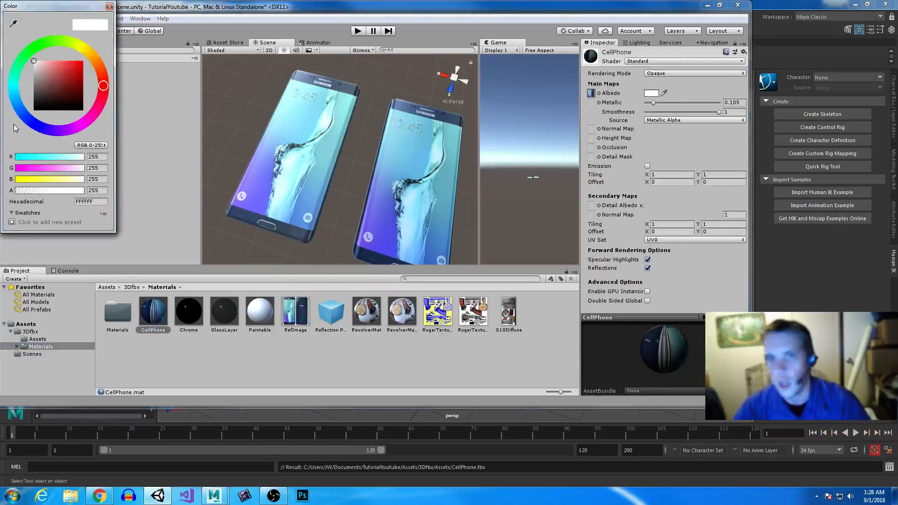
left_click(44, 87)
left_click_drag(44, 87, 59, 83)
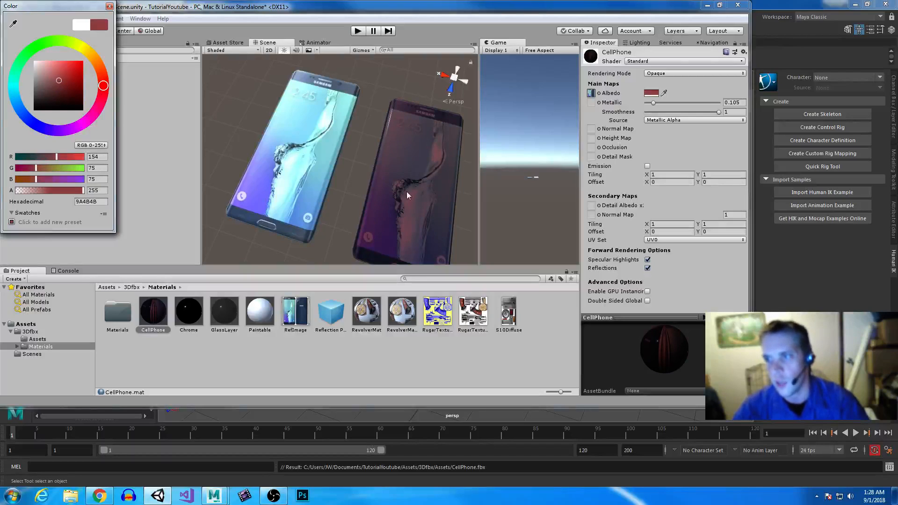
left_click_drag(49, 84, 16, 73)
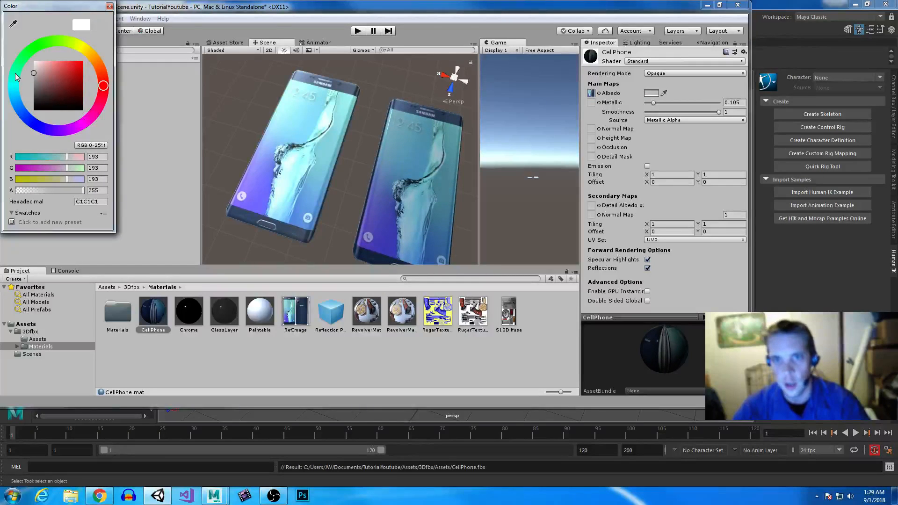
left_click_drag(70, 191, 50, 195)
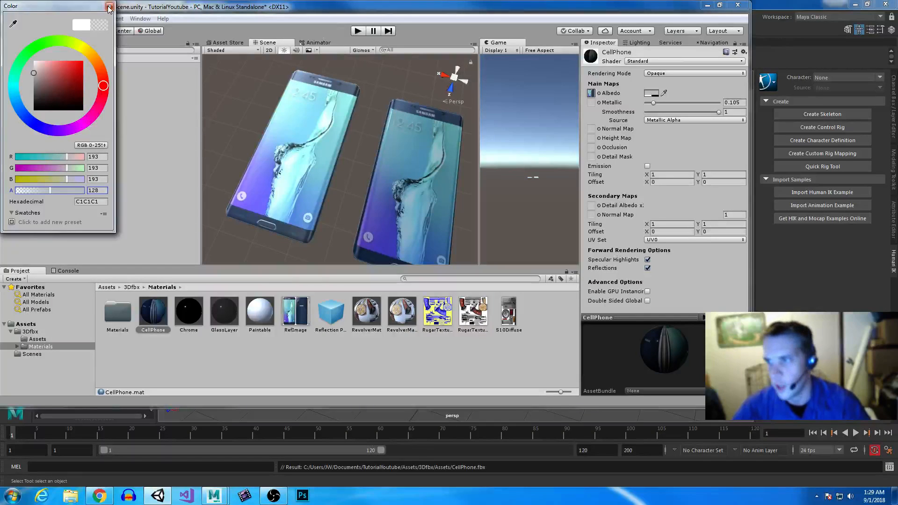
mouse_move(70, 181)
left_mouse_down()
mouse_move(81, 182)
mouse_move(78, 158)
mouse_move(73, 168)
left_mouse_up()
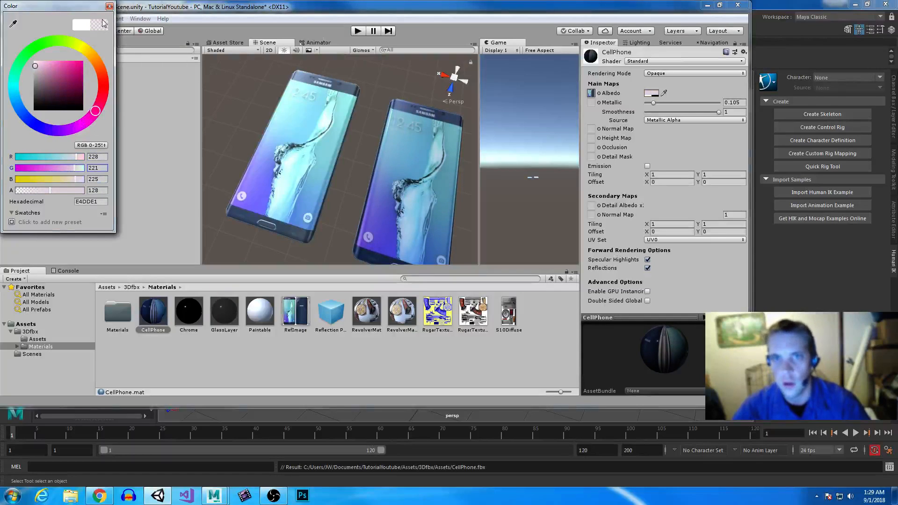
left_click(109, 7)
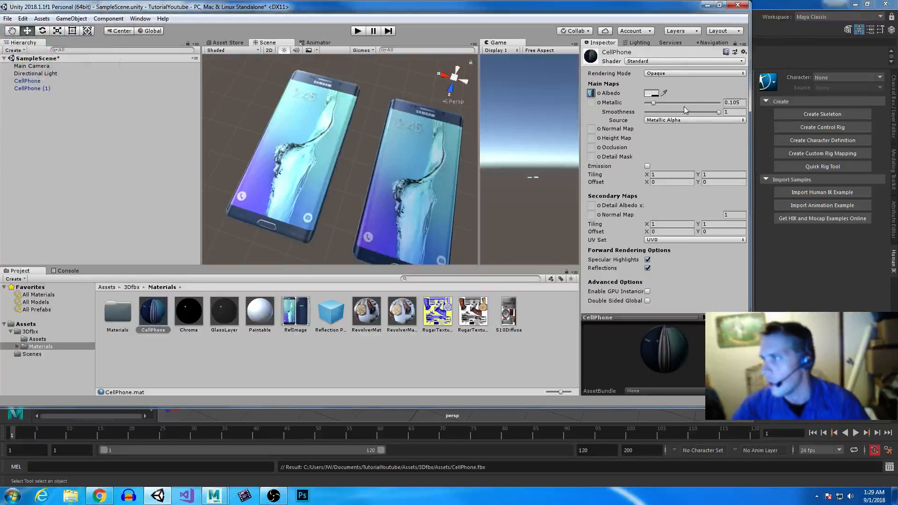
Step: Lower the CellPhone material's Metallic to 0.022, set its Rendering Mode to Cutout, and inspect the phone
mouse_move(654, 102)
left_mouse_down()
mouse_move(663, 104)
mouse_move(635, 107)
mouse_move(650, 106)
left_mouse_up()
left_click(669, 73)
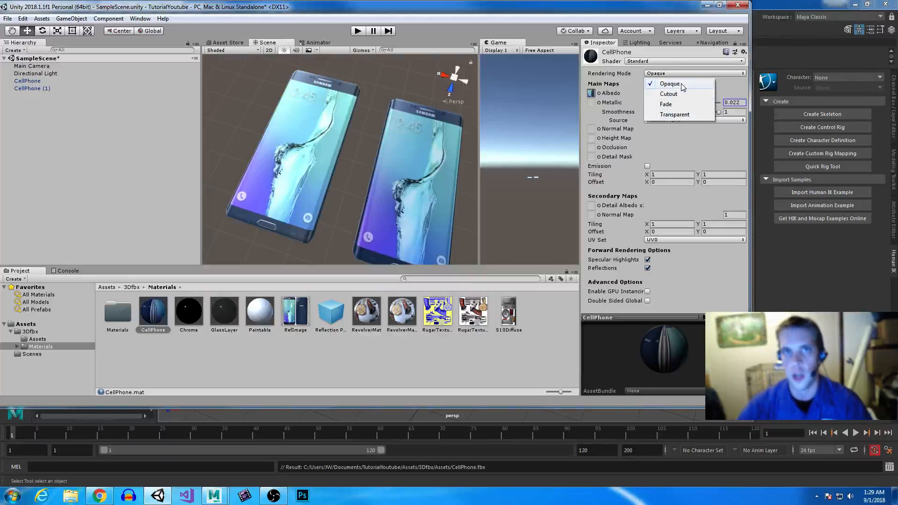
left_click(682, 95)
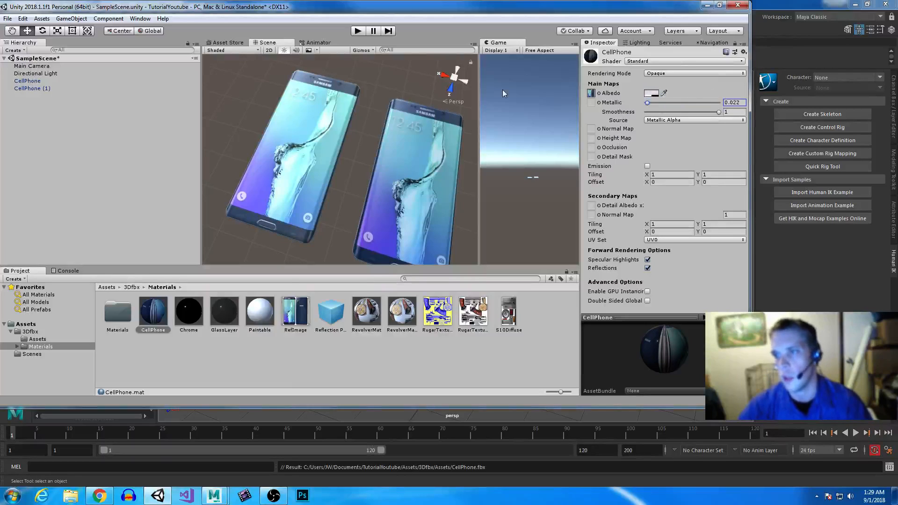
middle_click_drag(392, 180, 321, 149)
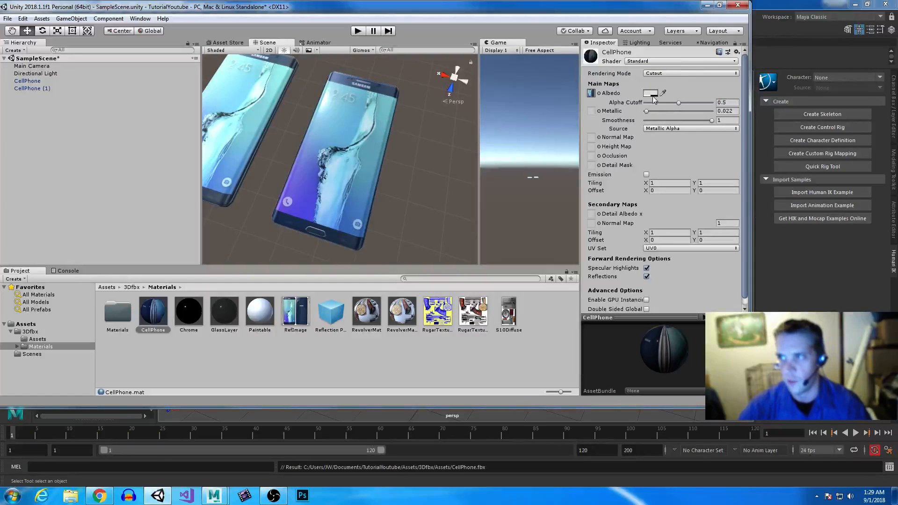
left_click_drag(433, 128, 287, 148, "alt")
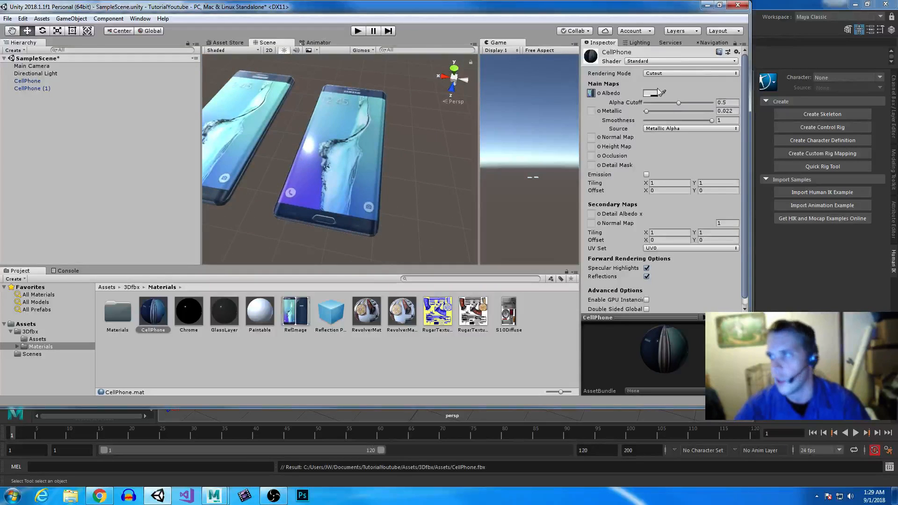
Step: Change the CellPhone material's Rendering Mode to Fade
left_click(656, 75)
left_click(671, 105)
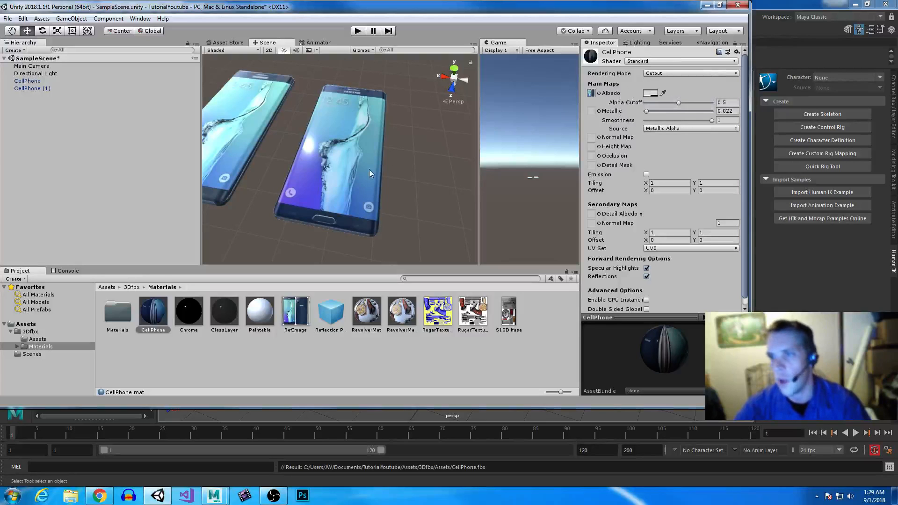
Step: Set the CellPhone material's Albedo alpha to 201 and change its Rendering Mode to Transparent
mouse_move(460, 189)
left_mouse_down("alt")
mouse_move(357, 158)
mouse_move(299, 63)
mouse_move(277, 50)
mouse_move(452, 194)
left_mouse_up("alt")
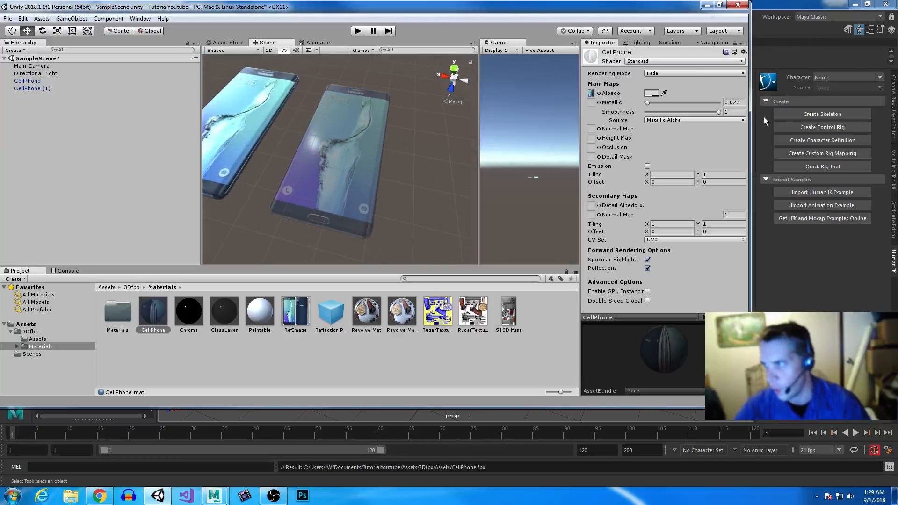
left_click(655, 94)
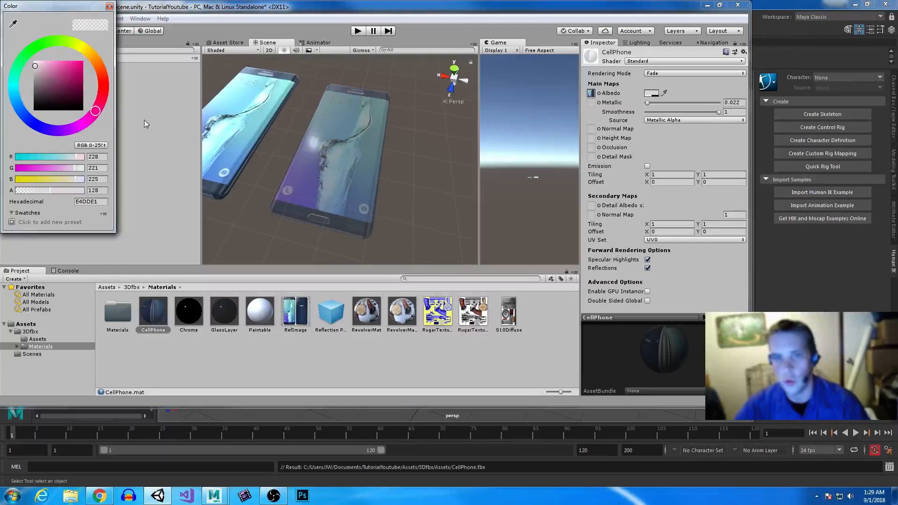
left_click_drag(49, 187, 40, 190)
left_click(110, 6)
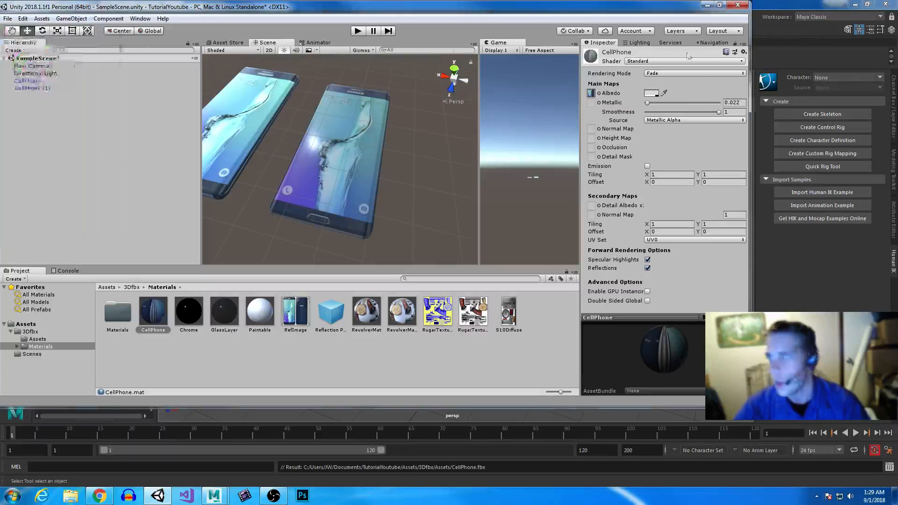
left_click(704, 74)
left_click(676, 115)
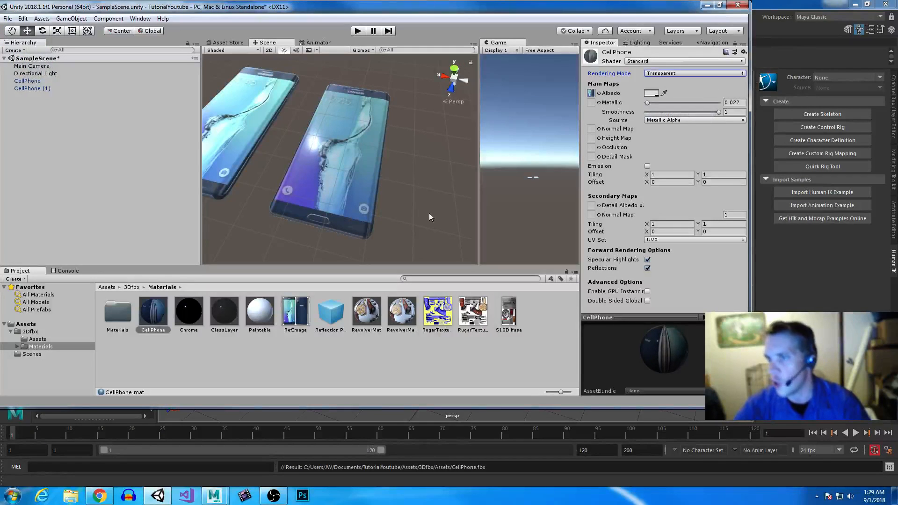
Step: Set the CellPhone material's Albedo alpha to 255 and its Rendering Mode to Opaque
left_click(652, 93)
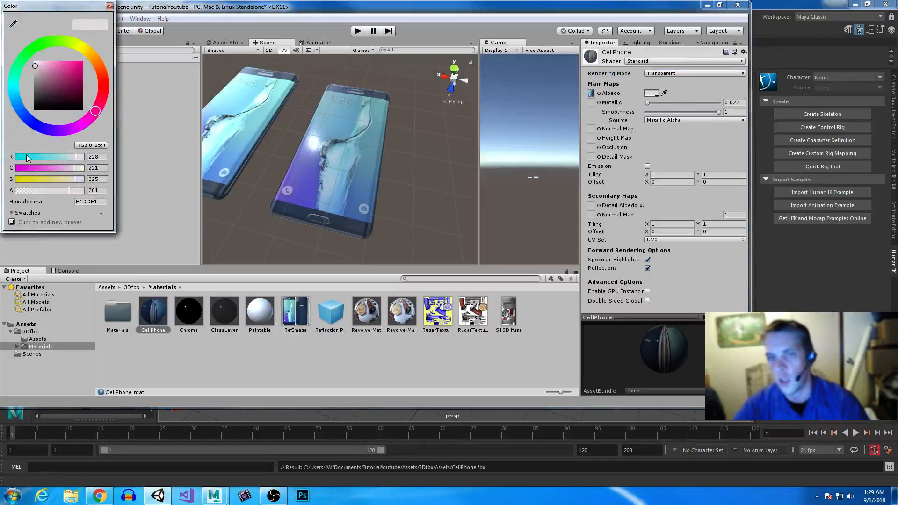
left_click_drag(71, 192, 98, 199)
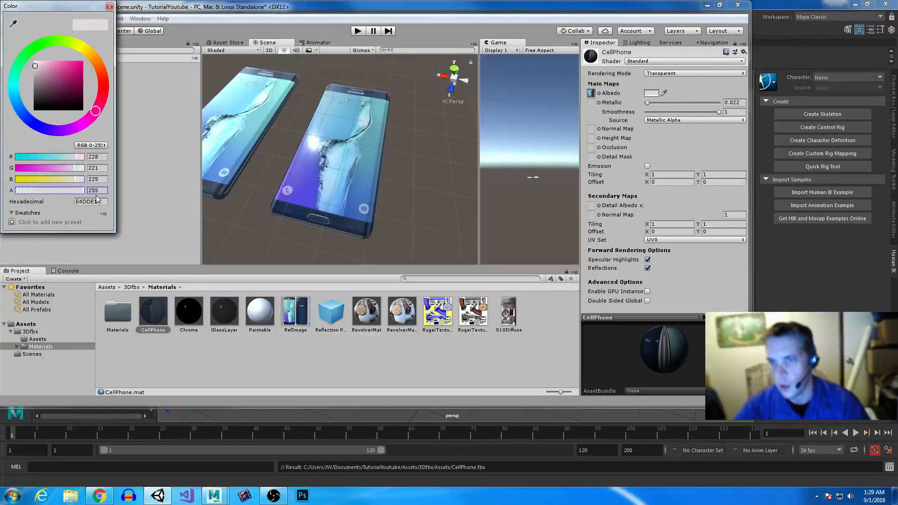
left_click(110, 6)
left_click(674, 73)
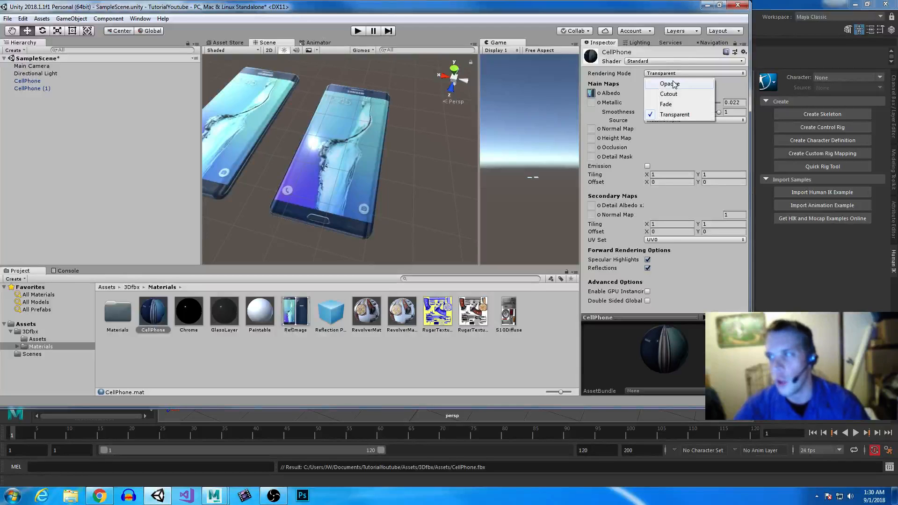
left_click(670, 84)
Step: Look through the shaders available for the CellPhone material, including the legacy ones, keep Standard and deselect the material
left_click(656, 63)
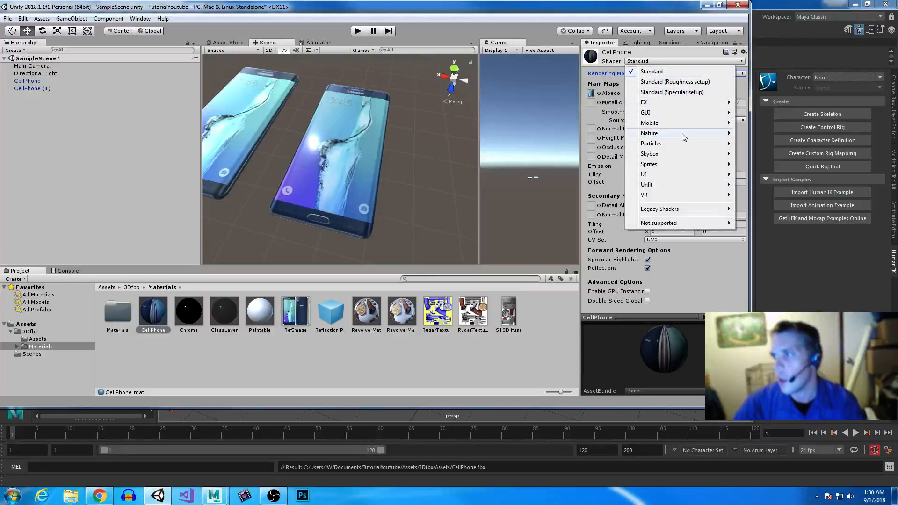
mouse_move(684, 137)
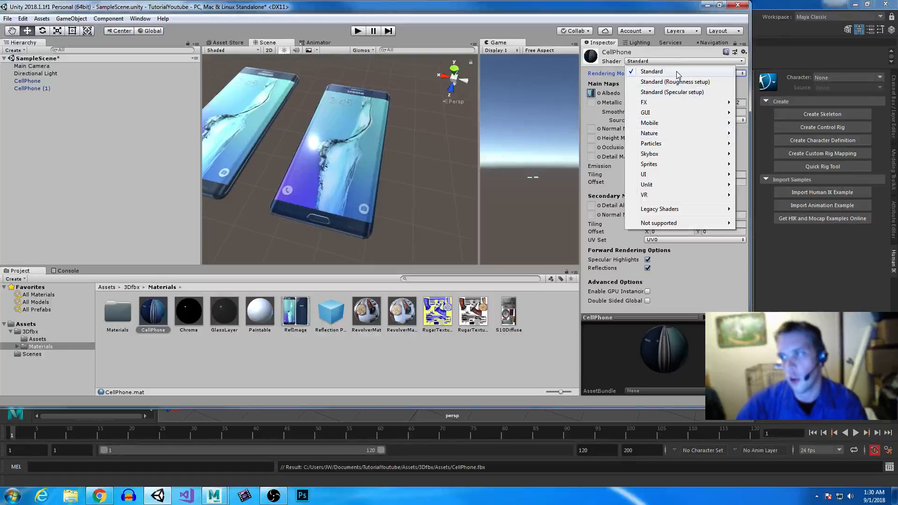
mouse_move(674, 211)
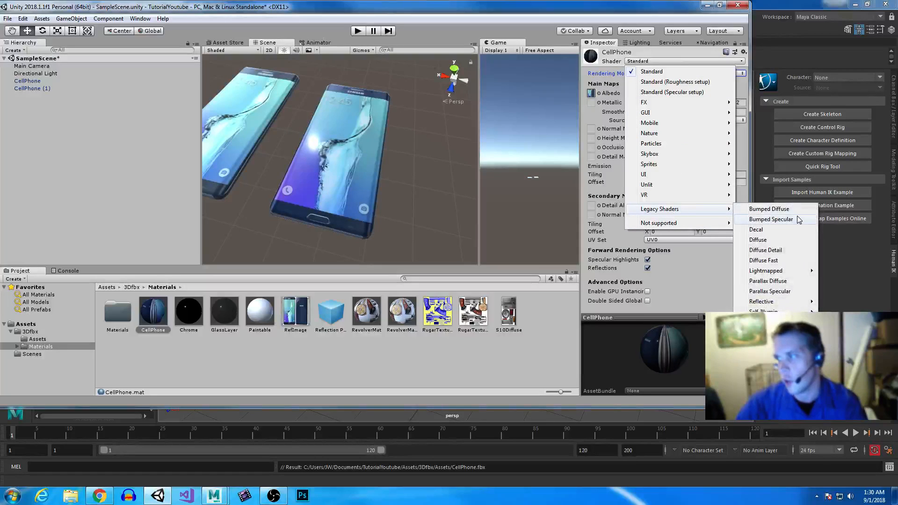
left_click(672, 73)
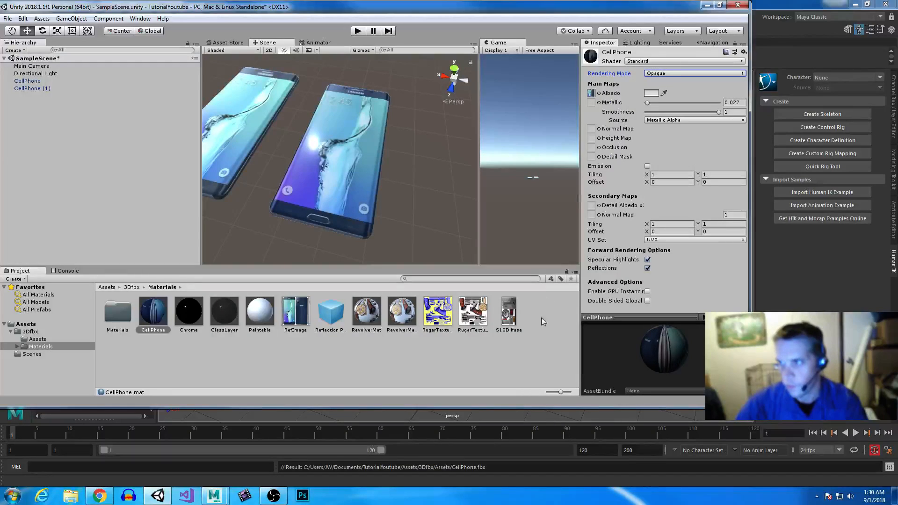
left_click(466, 352)
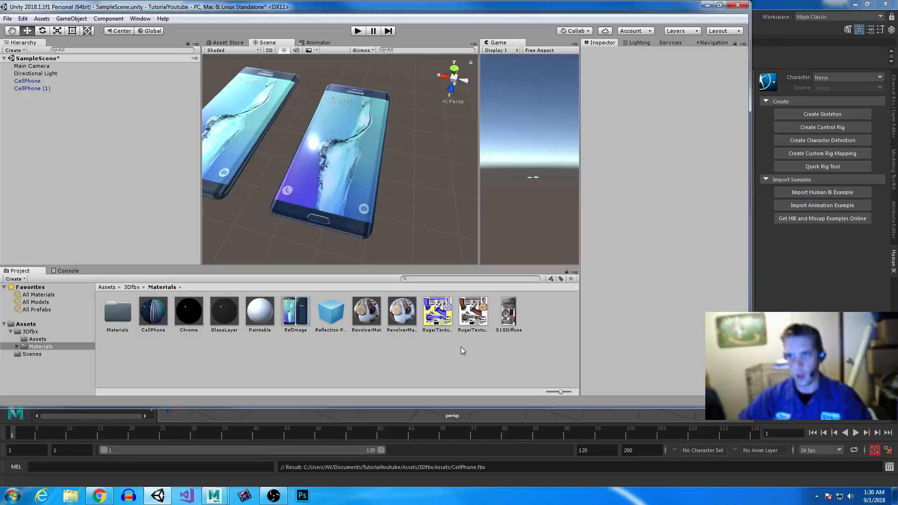
Step: Delete the CellPhone (1) object from the scene and select the remaining phone
left_click(284, 129)
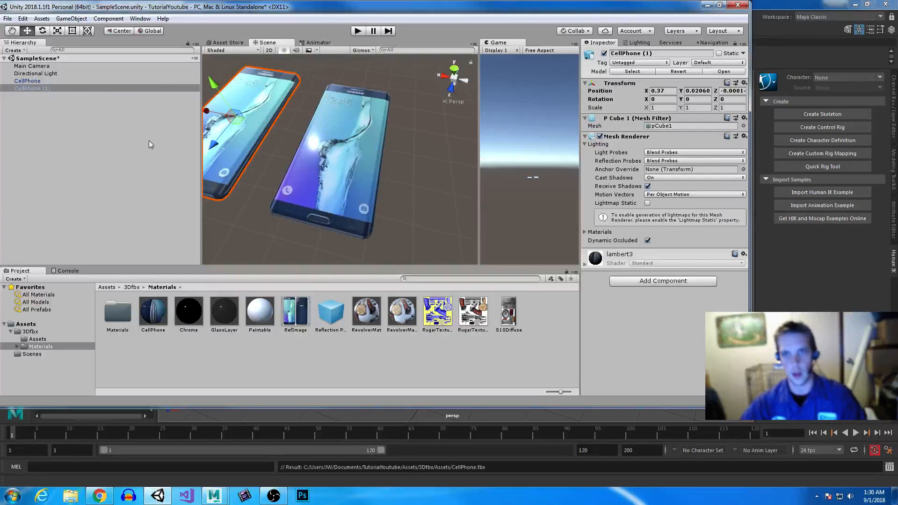
key("Delete")
left_click(358, 145)
left_click_drag(359, 145, 438, 209, "alt")
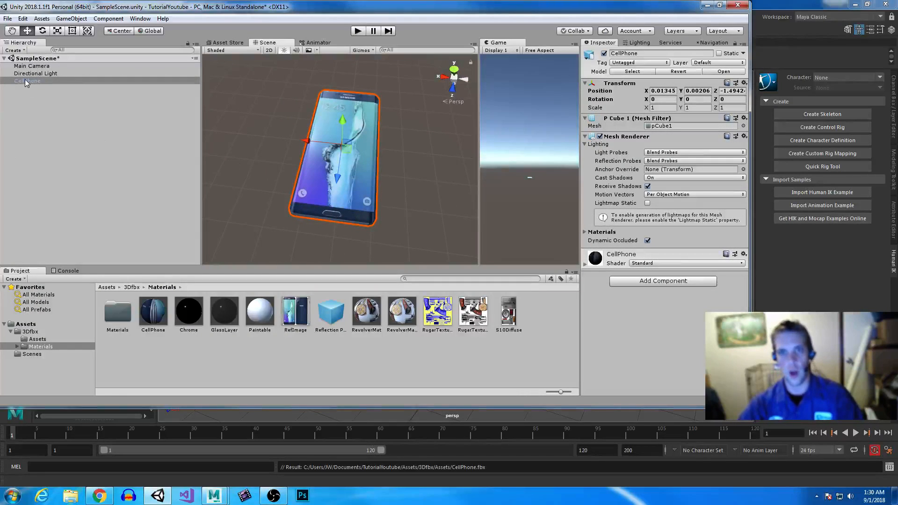
Step: Create an empty prefab named CellPhonePrefab in the 3Dfbx Assets folder
left_click(36, 340)
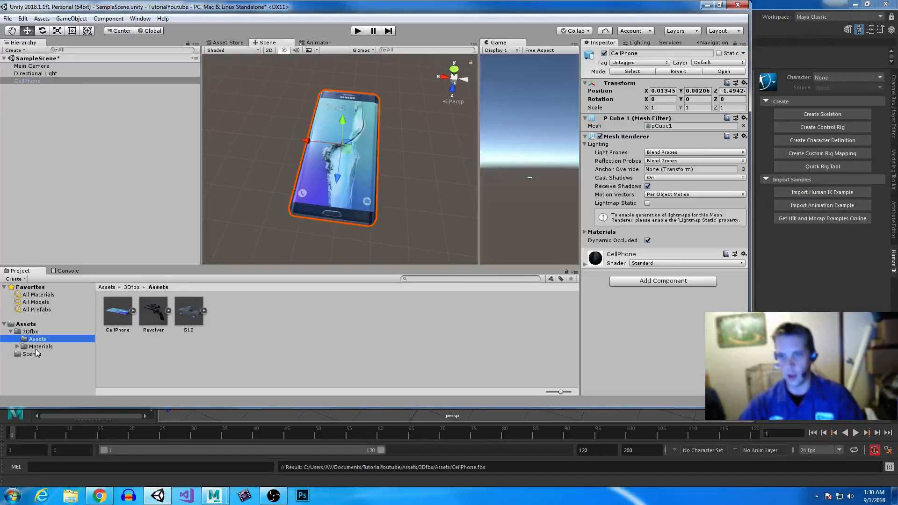
left_click(35, 347)
left_click(37, 339)
left_click(281, 352)
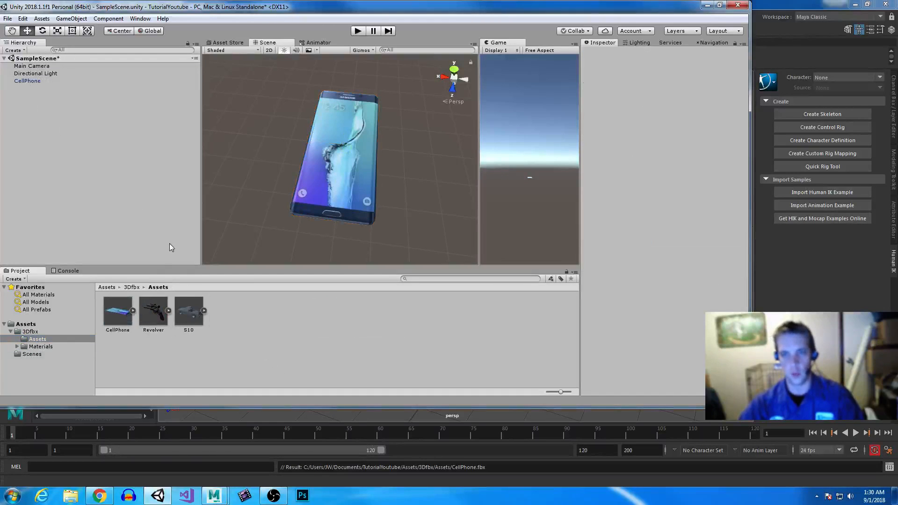
right_click(261, 317)
mouse_move(322, 117)
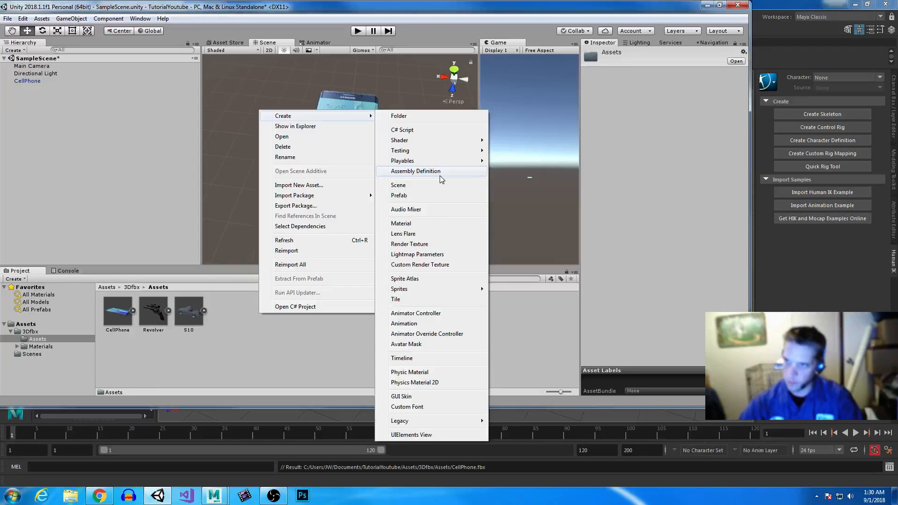
left_click(437, 195)
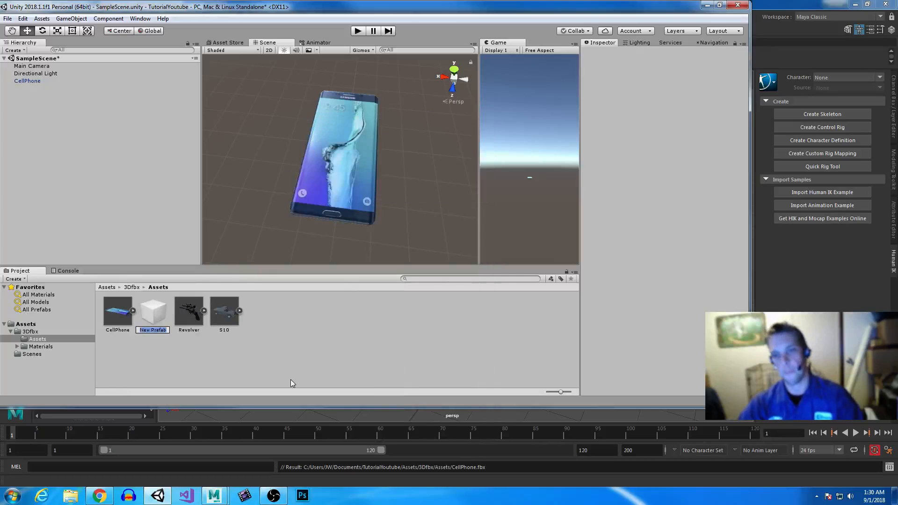
type("CellPho")
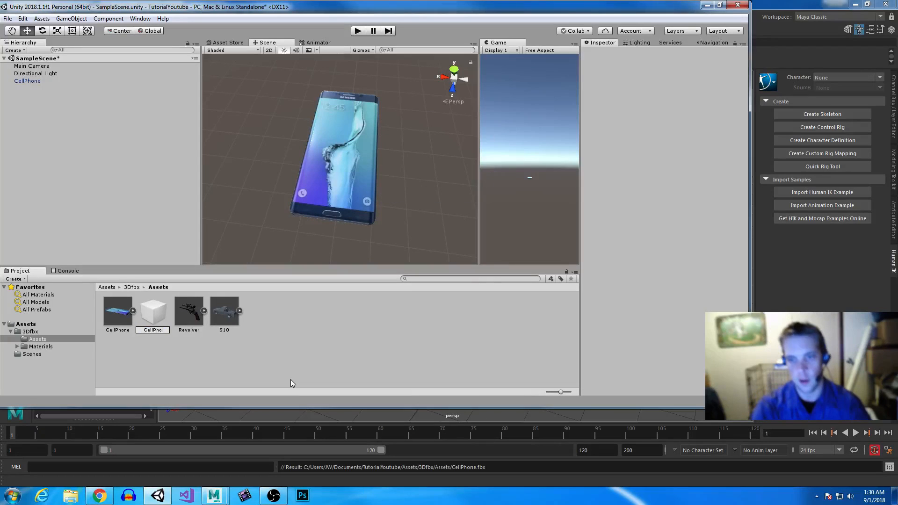
type("nePrefab")
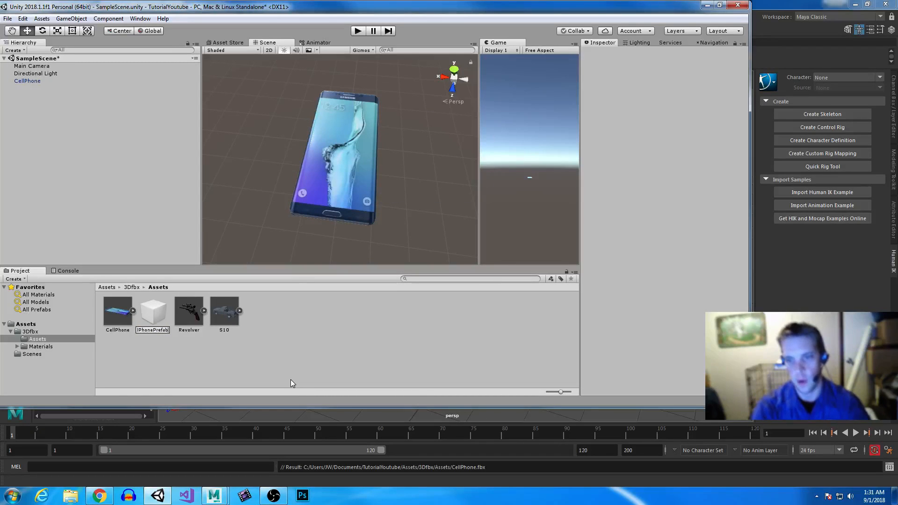
key("Return")
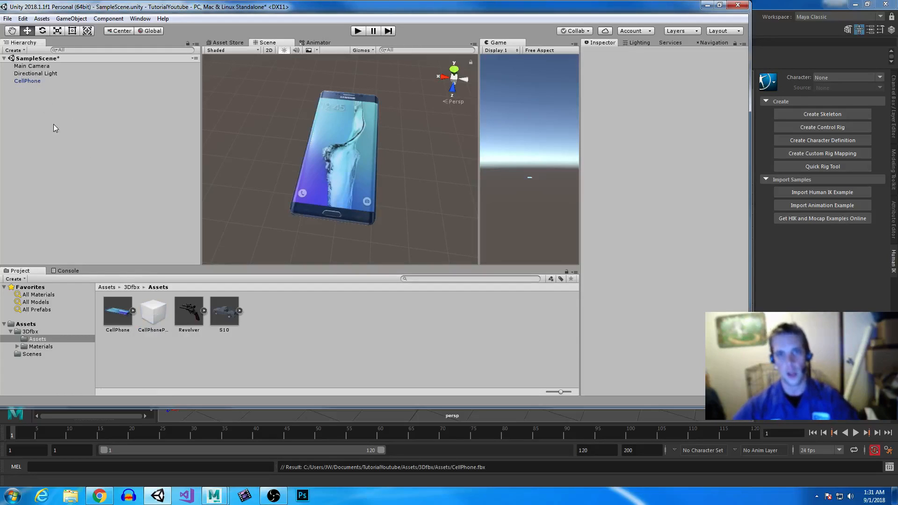
Step: Place a fresh copy of the CellPhone model in the scene as a test and delete it
left_click(27, 81)
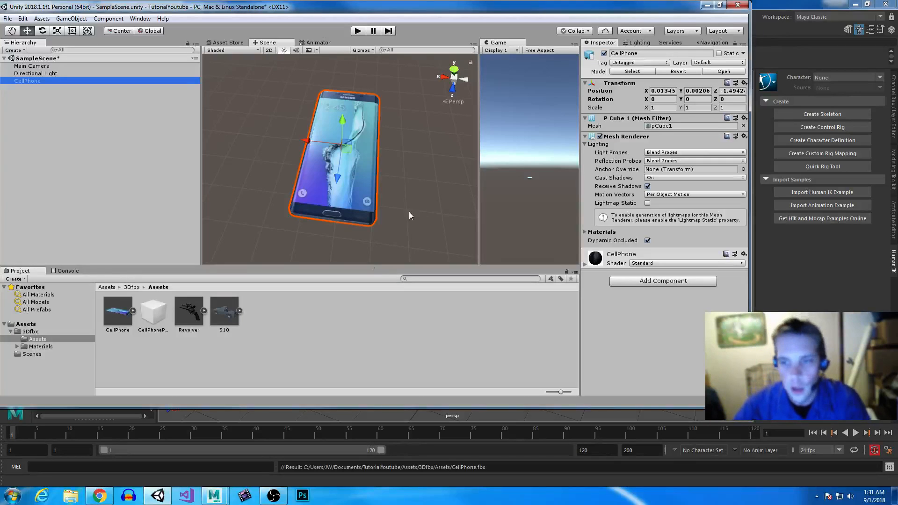
left_click_drag(99, 313, 244, 181)
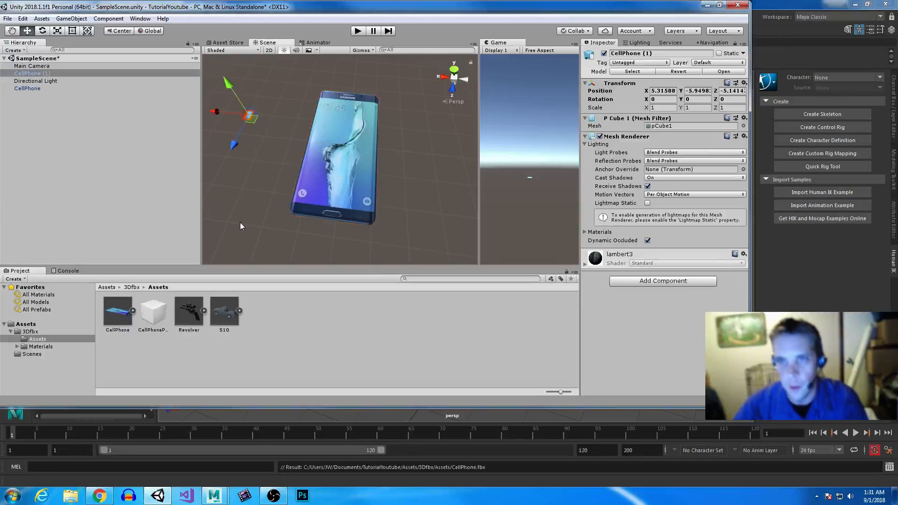
key("Delete")
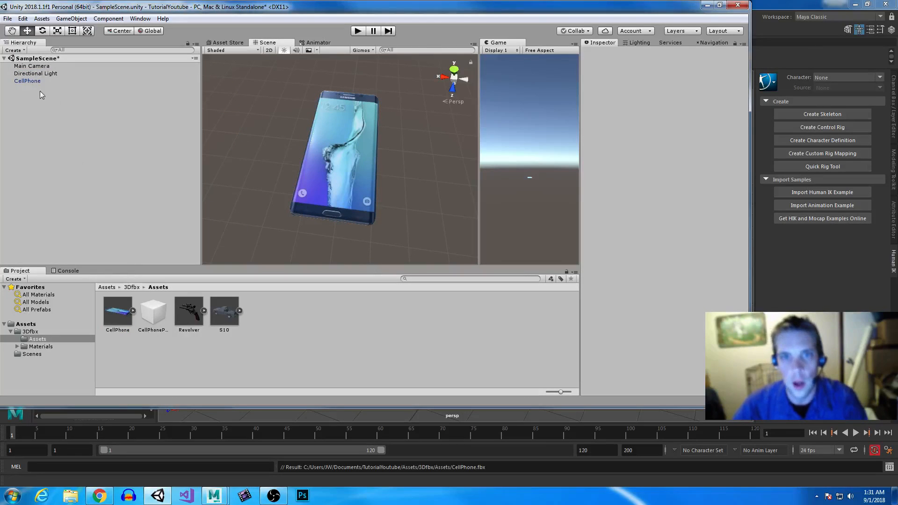
Step: Store the scene's CellPhone object in CellPhonePrefab and place an instance of the prefab beside the original phone, at about X 0.369
left_click_drag(24, 79, 149, 300)
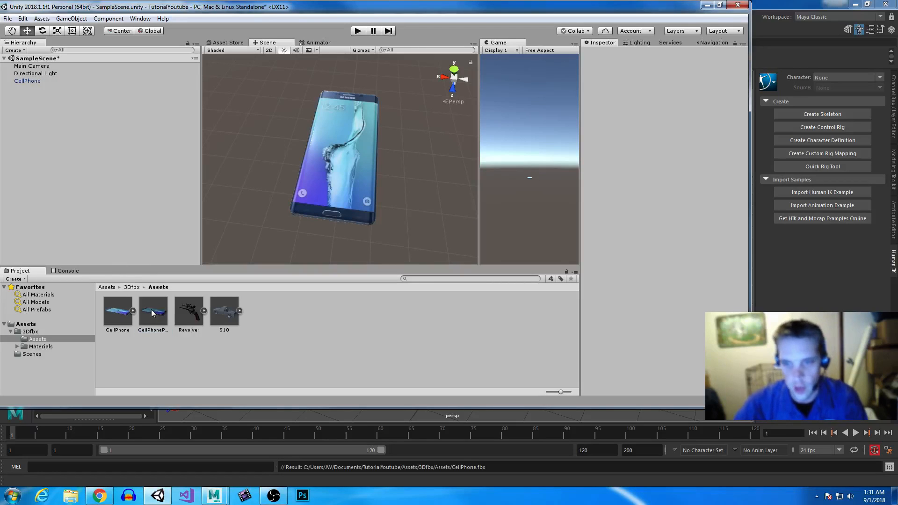
left_click(156, 321)
left_click_drag(156, 321, 55, 148)
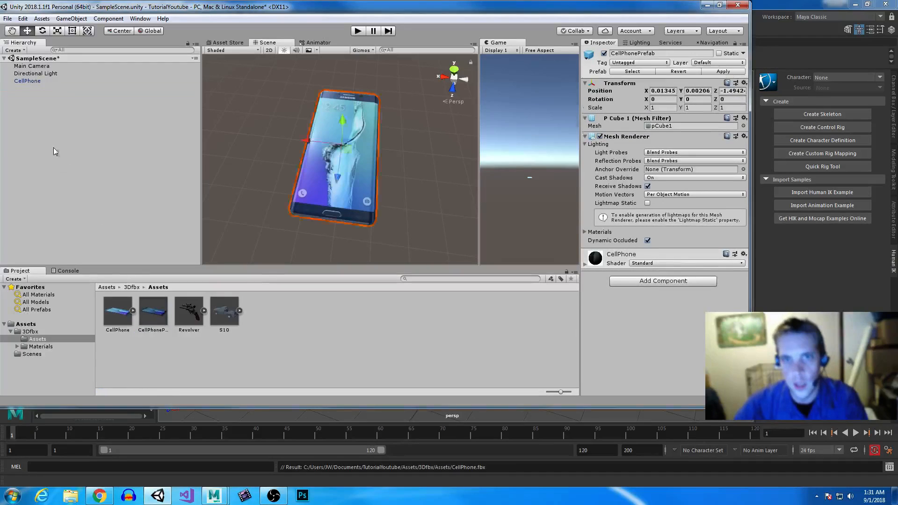
left_click_drag(313, 138, 211, 129)
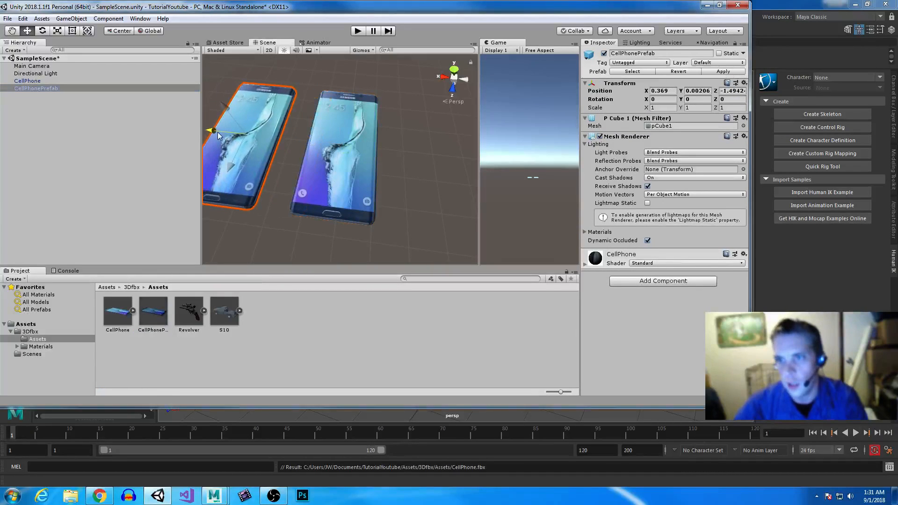
left_click_drag(284, 140, 281, 199, "alt")
Step: Delete both the original CellPhone and the CellPhonePrefab instance from the scene
left_click(48, 103)
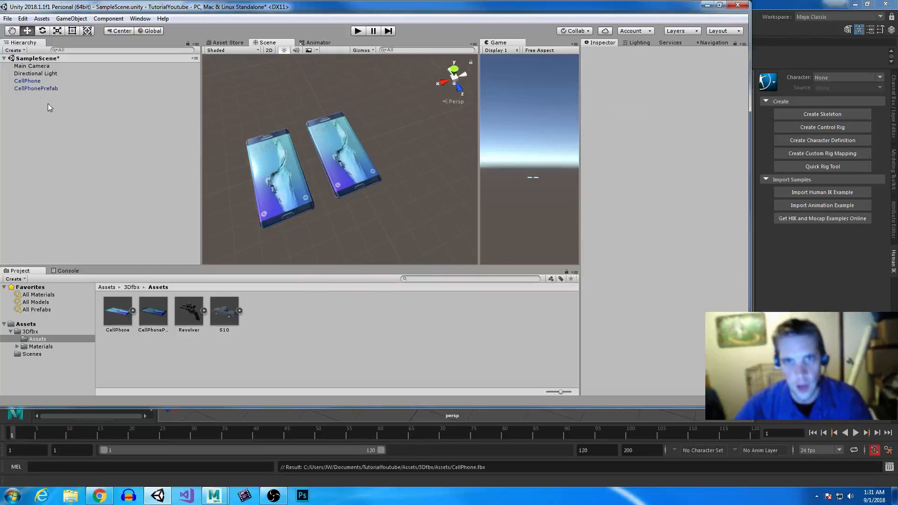
left_click(42, 88)
key("Delete")
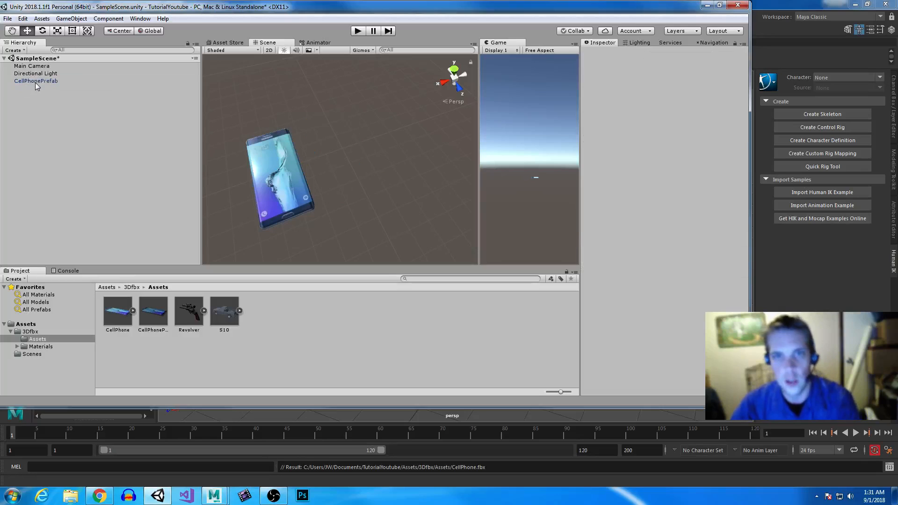
left_click(38, 82)
key("Delete")
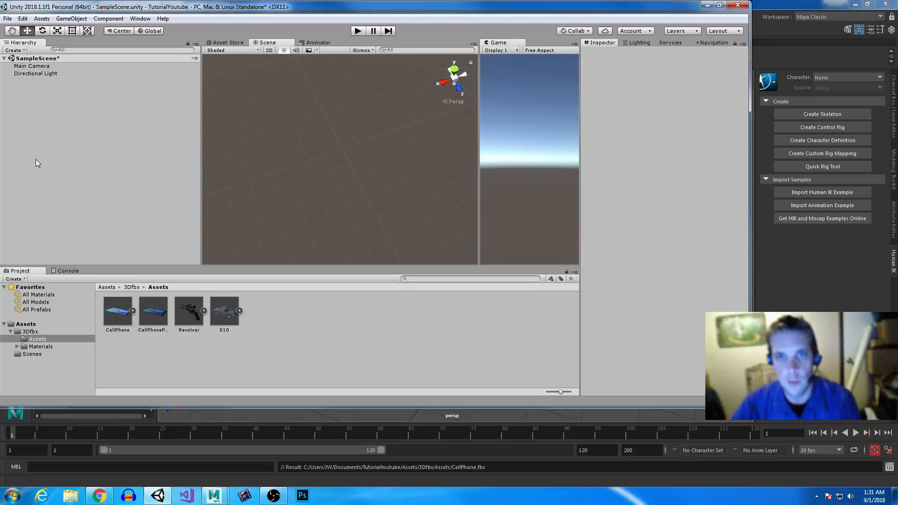
Step: Create a C# script named CellPhoneBeha in the 3Dfbx Assets folder and bring it up in a Visual Studio window
right_click(319, 309)
mouse_move(342, 111)
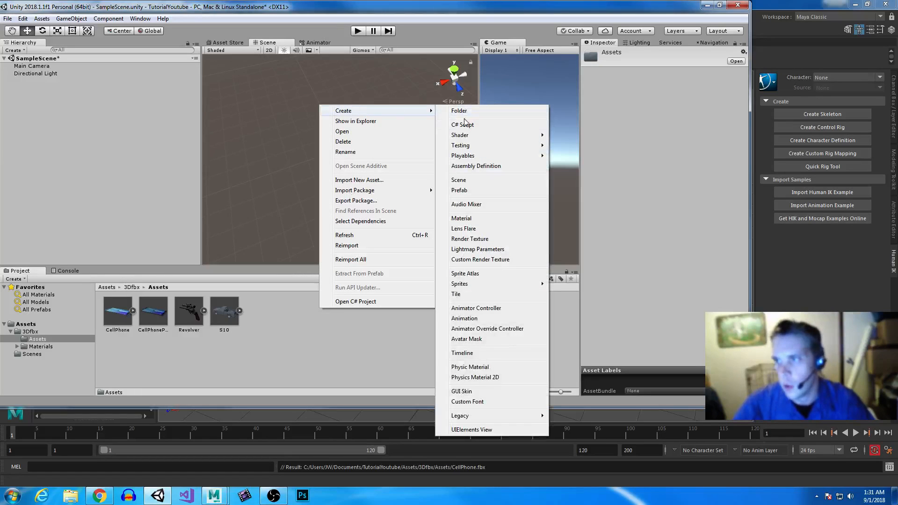
left_click(465, 126)
type("CellPHone")
key("BackSpace")
key("BackSpace")
key("BackSpace")
key("BackSpace")
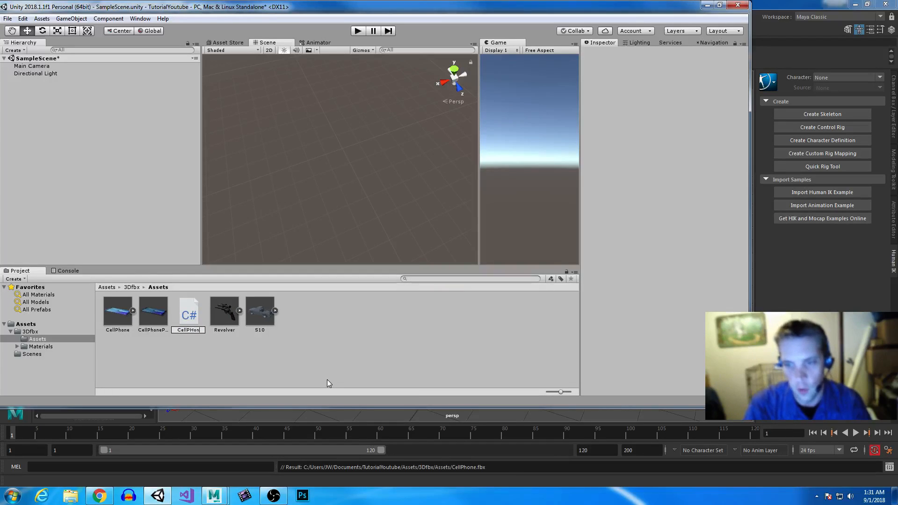
type("honeBe")
type("ha")
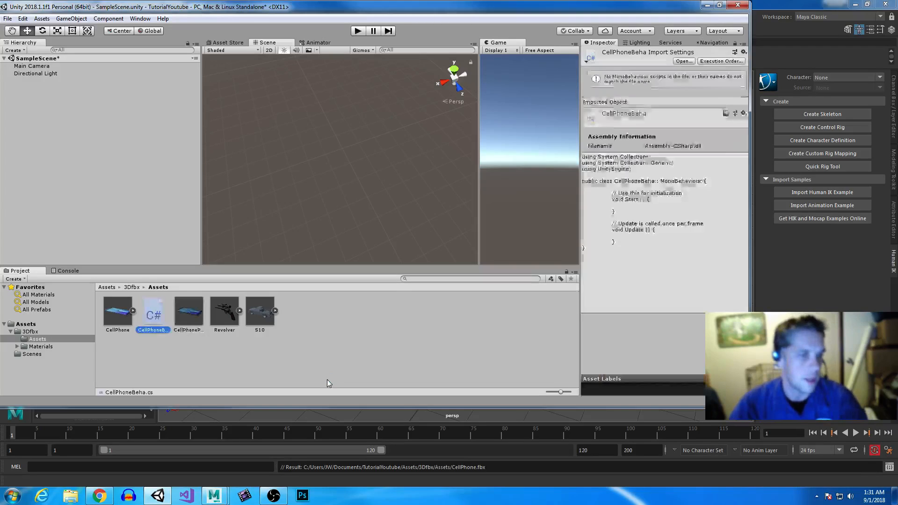
key("Return")
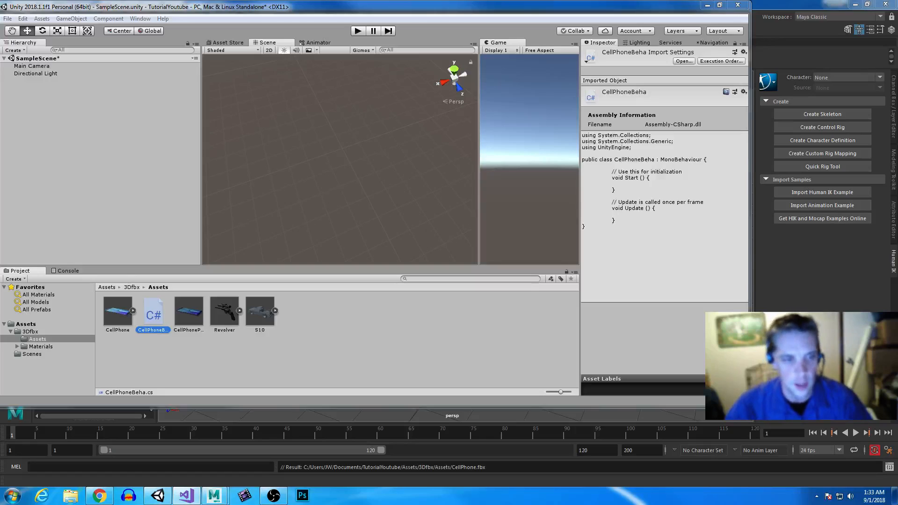
left_click_drag(0, 202, 487, 52)
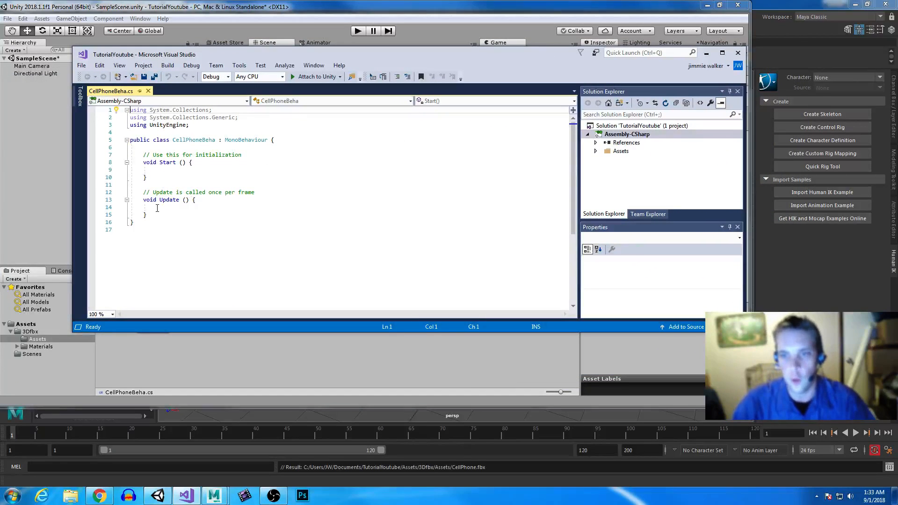
left_click(178, 207)
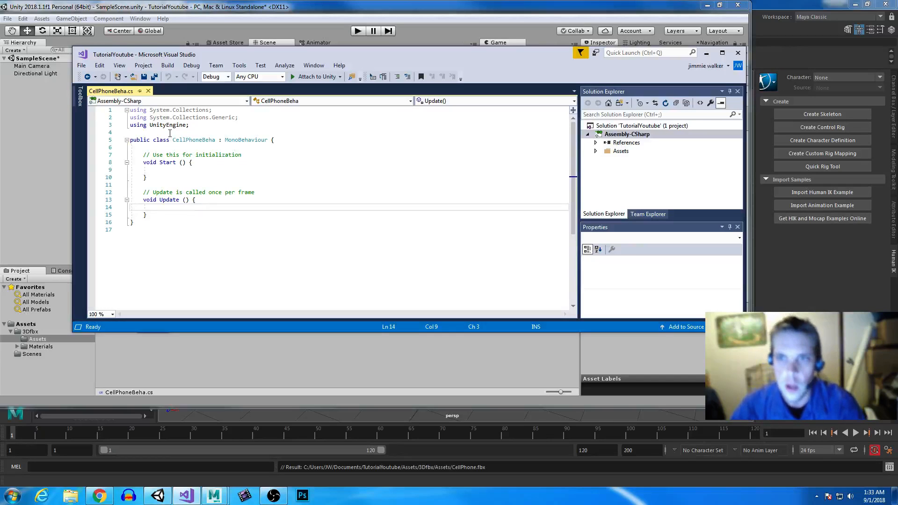
left_click_drag(189, 125, 130, 124)
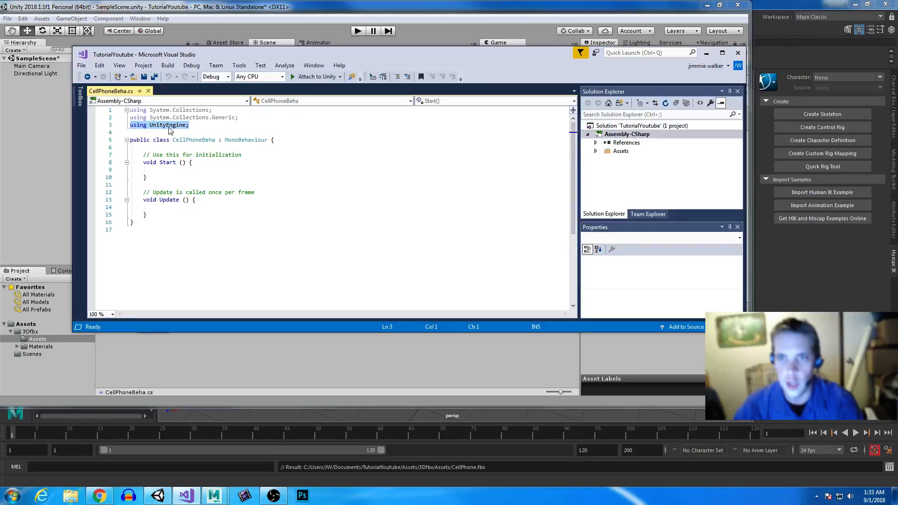
left_click(202, 125)
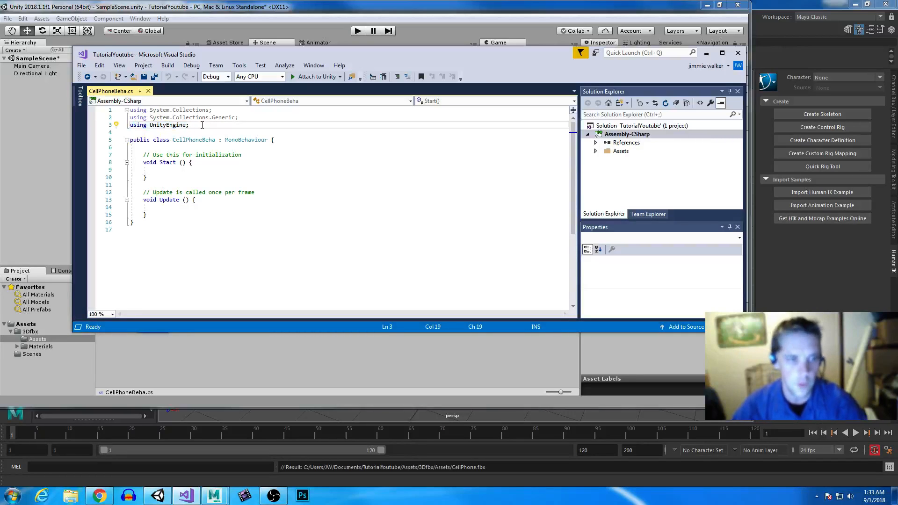
mouse_move(242, 117)
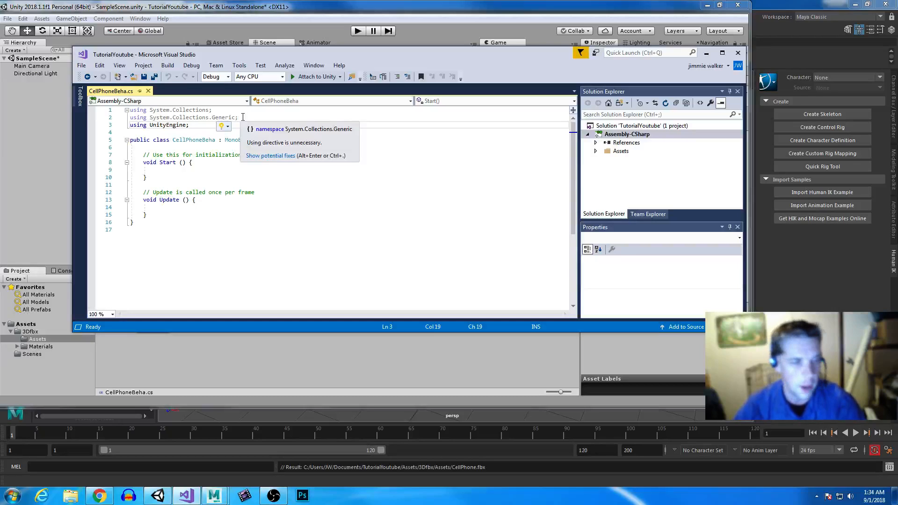
left_click_drag(242, 117, 104, 118)
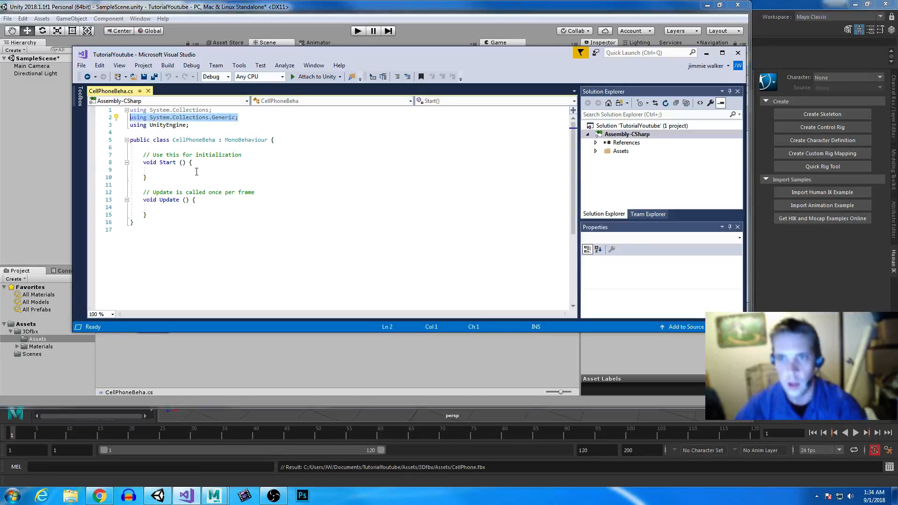
Step: Start an if statement inside the Update method whose condition calls Input.GetKeyDown
left_click(176, 209)
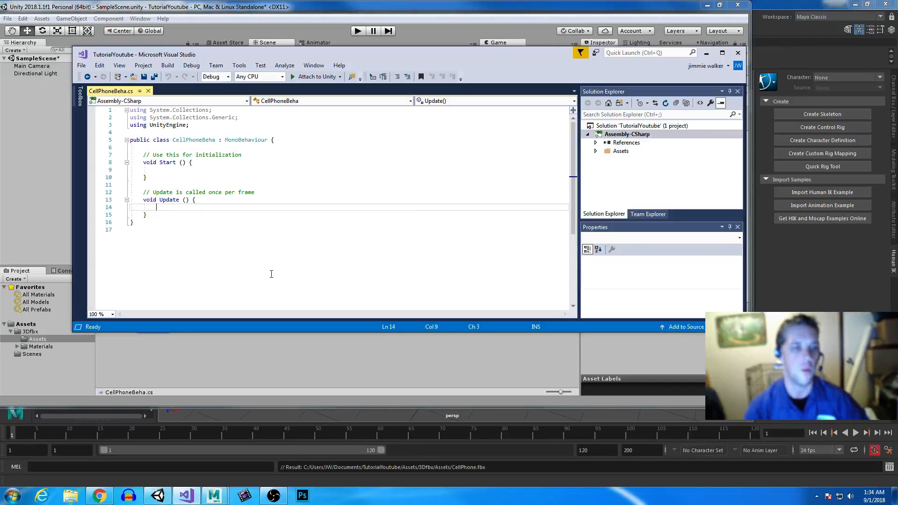
type("In")
key("BackSpace")
key("BackSpace")
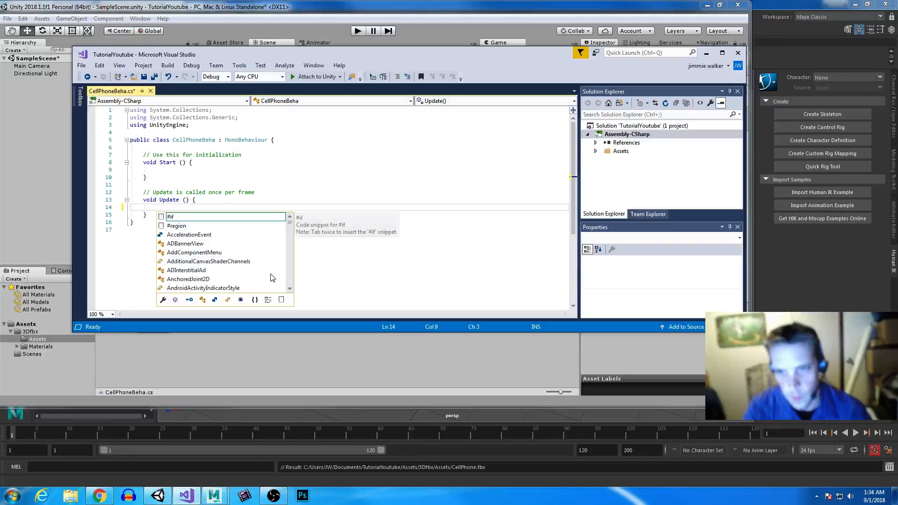
type("if (Input.Getkey")
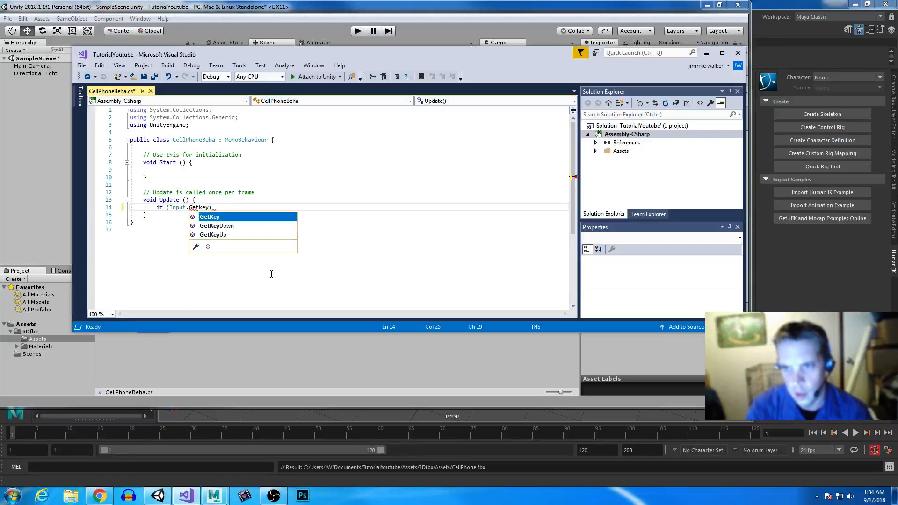
key("Down")
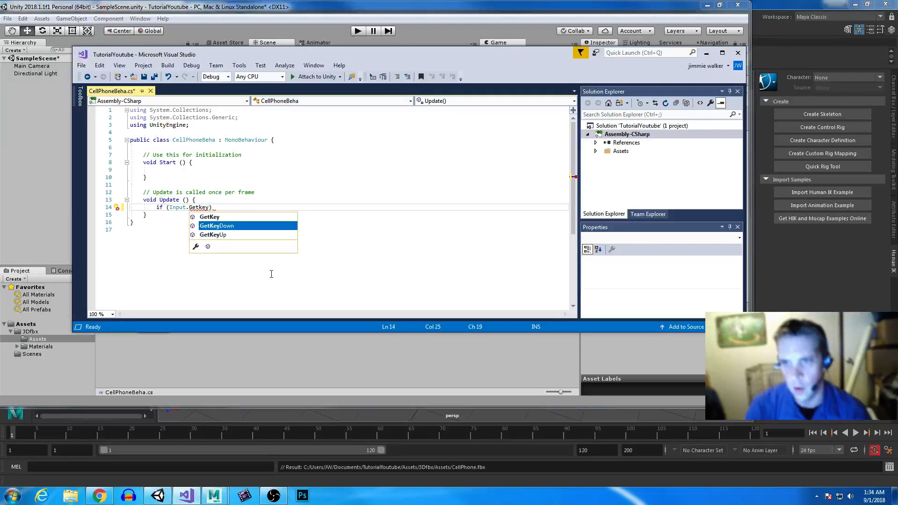
key("Tab")
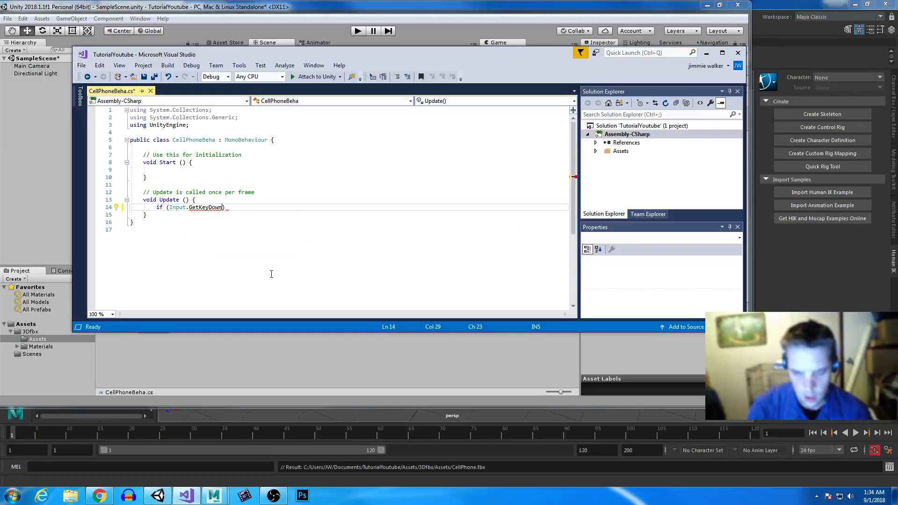
Step: Give the GetKeyDown call the key argument "w" in parentheses
type("(")
key("BackSpace")
key("BackSpace")
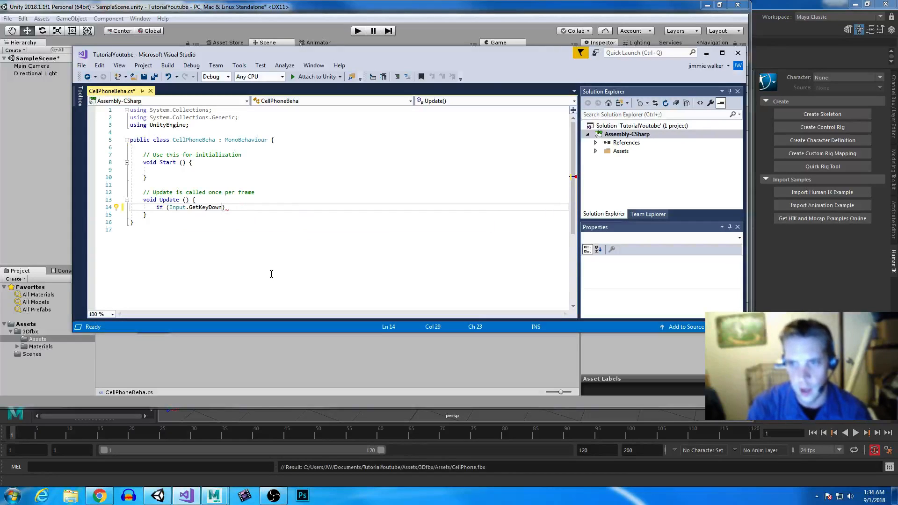
type("(")
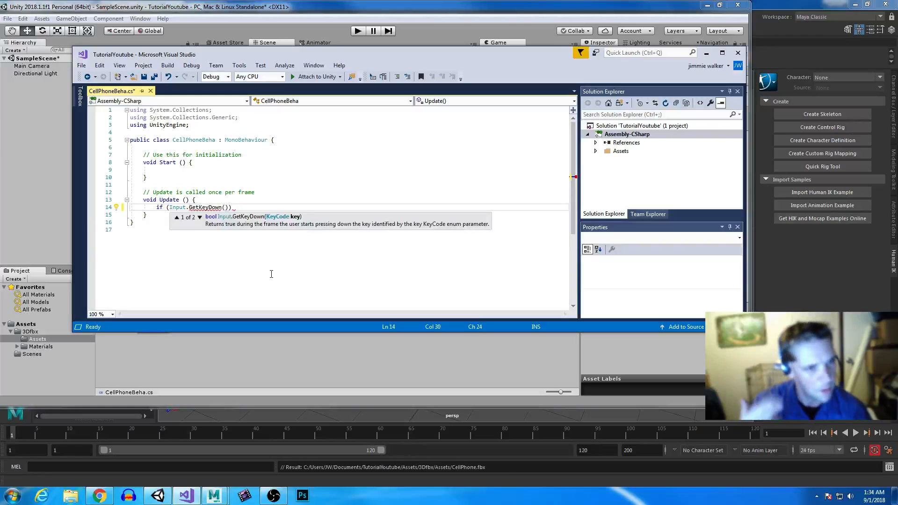
type("\"")
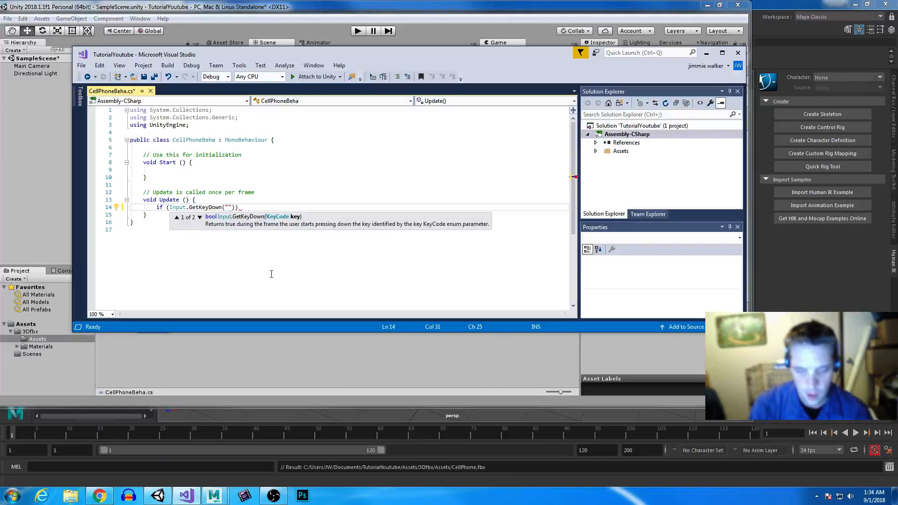
type("Mouse")
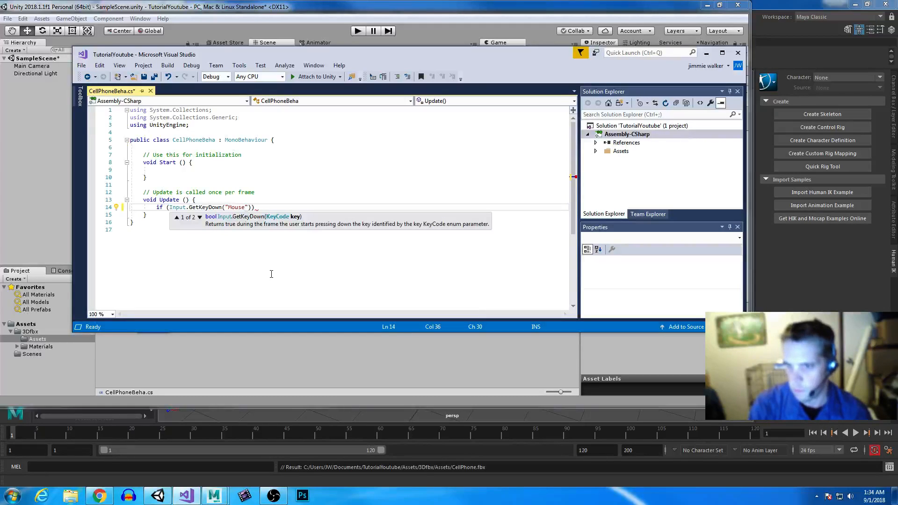
key("BackSpace")
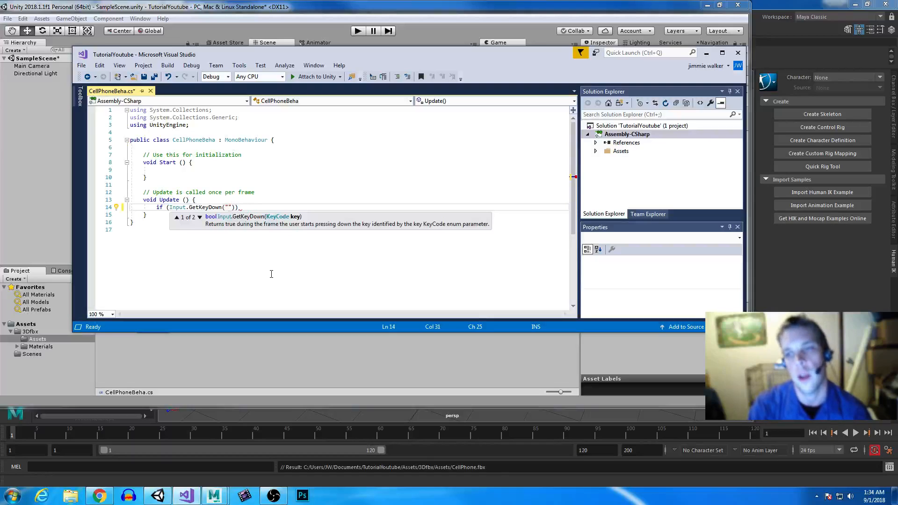
type("w")
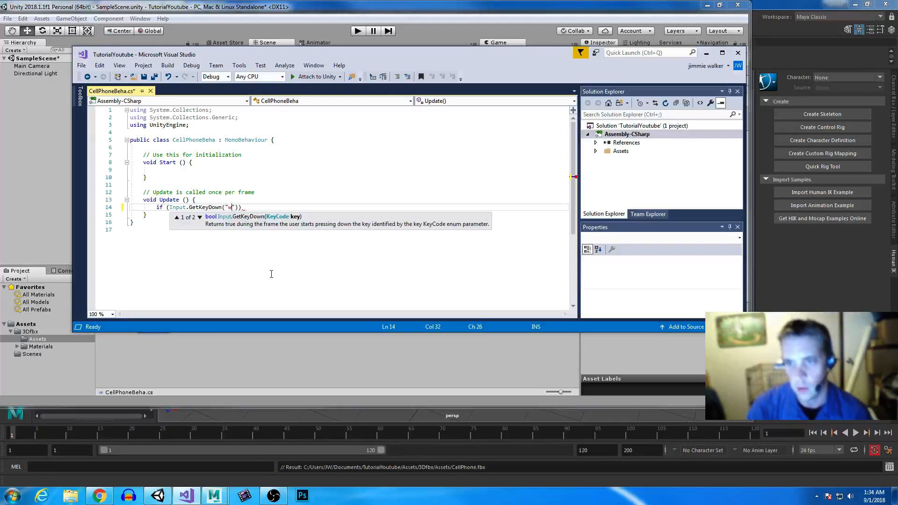
Step: Add a braced body beneath the GetKeyDown condition and write its key argument as the quoted string "w"
key("Left")
key("BackSpace")
key("Right")
key("Right")
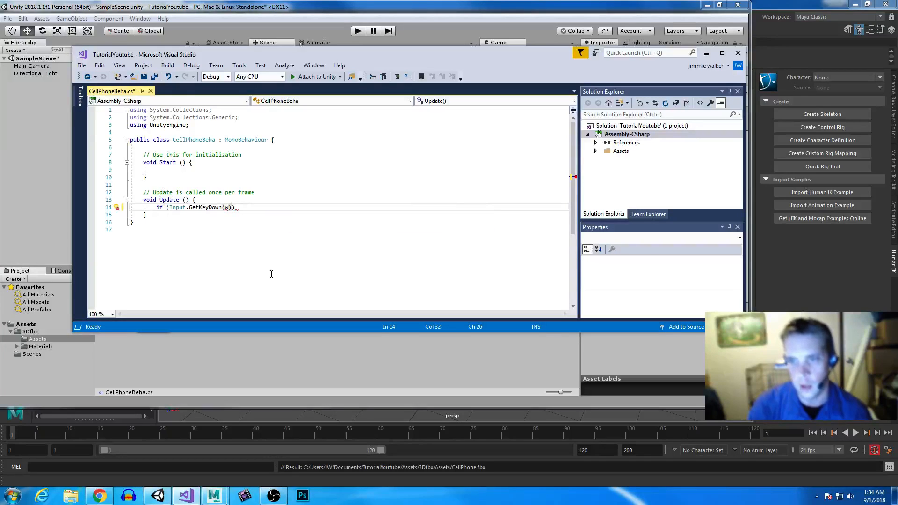
key("Right")
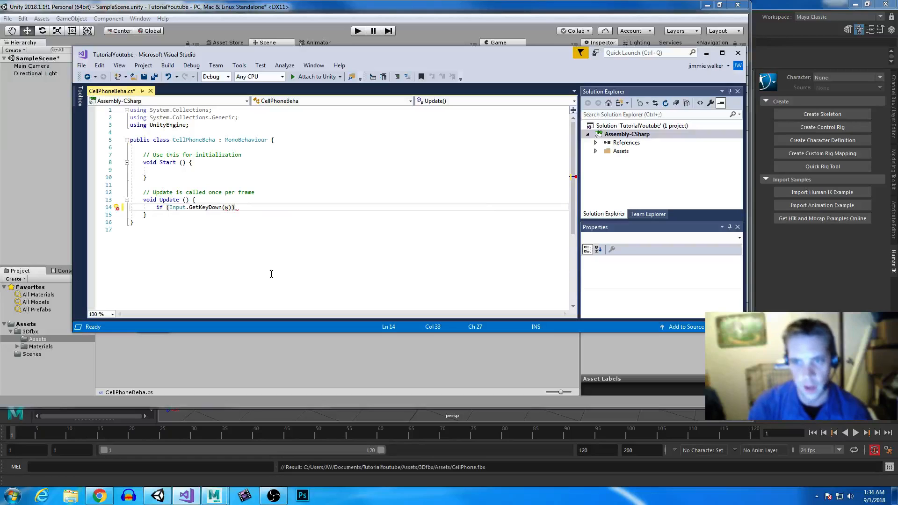
type("{")
key("Return")
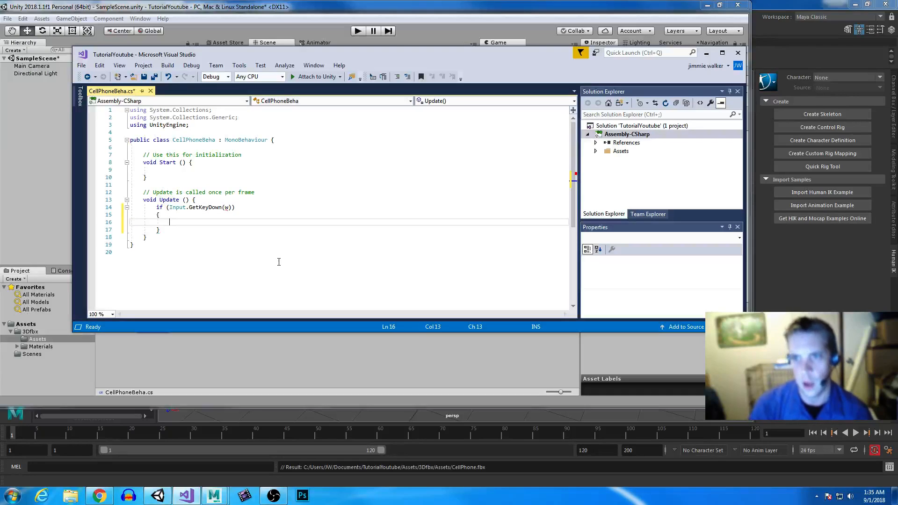
left_click(225, 207)
type("\"w\"")
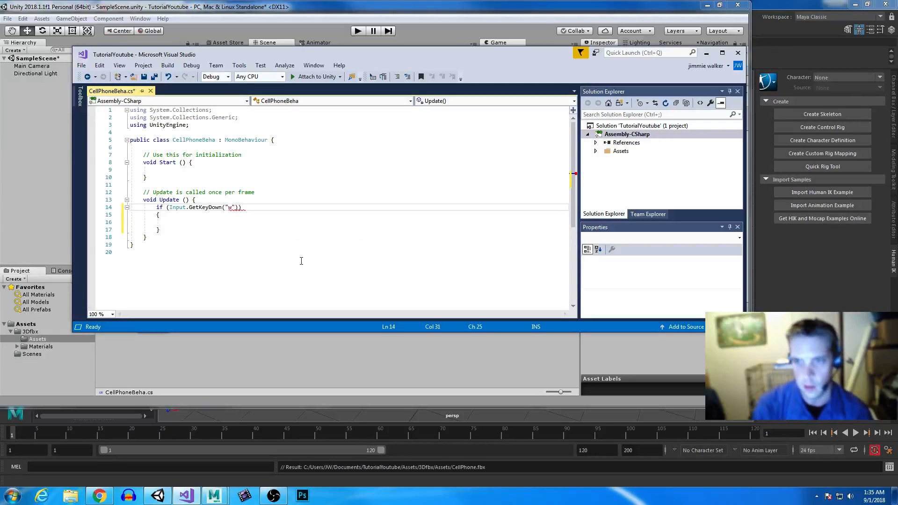
Step: Write the statement Instantiate(gamePref); inside the body of the if block
left_click(181, 219)
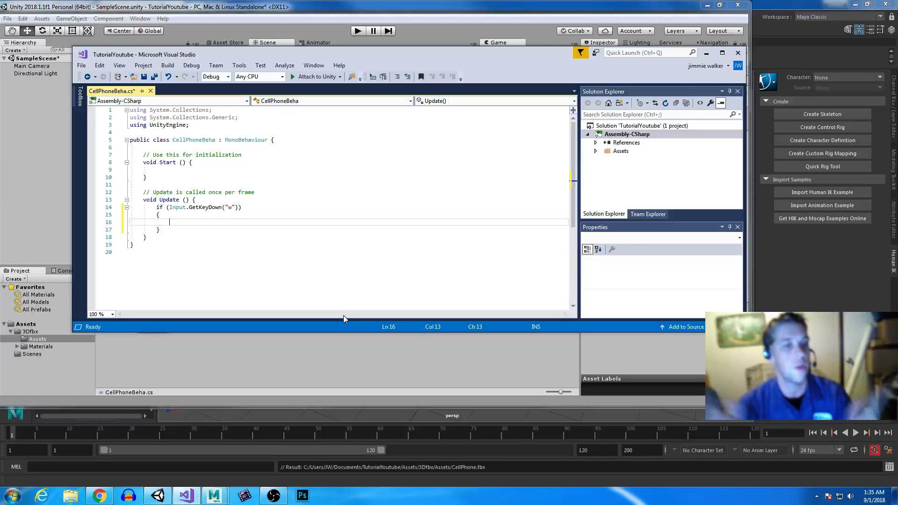
type("instan")
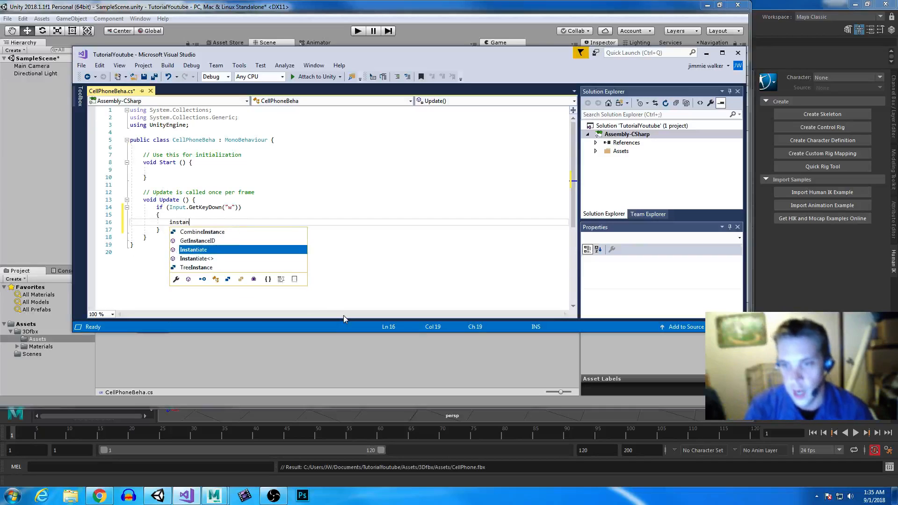
key("Tab")
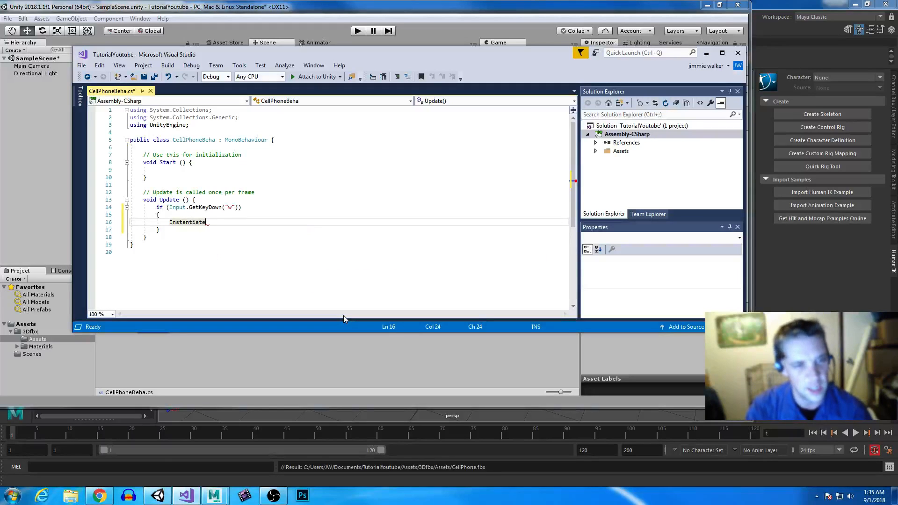
type("(")
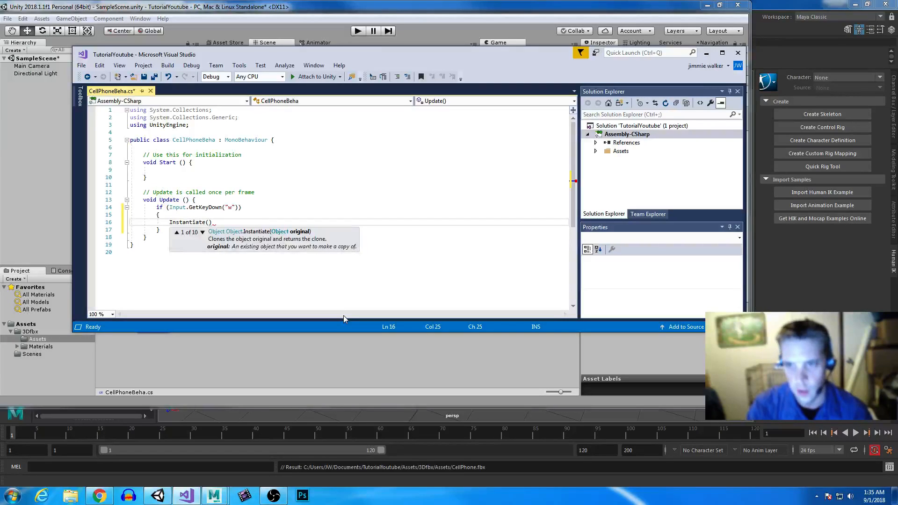
type("game")
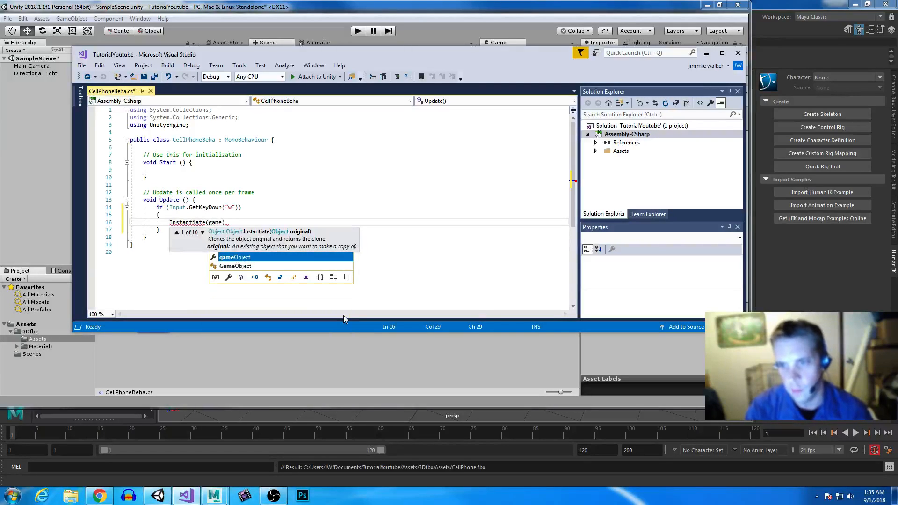
type("Pref")
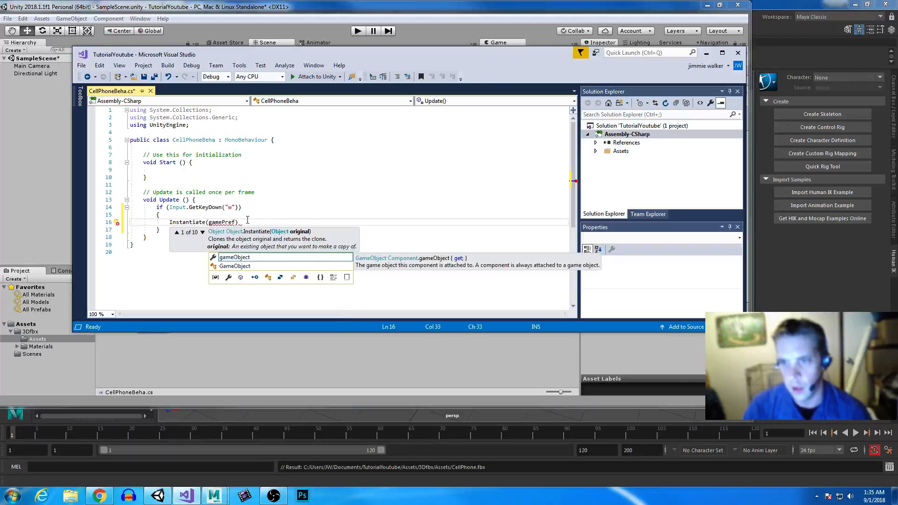
left_click(338, 226)
type(";")
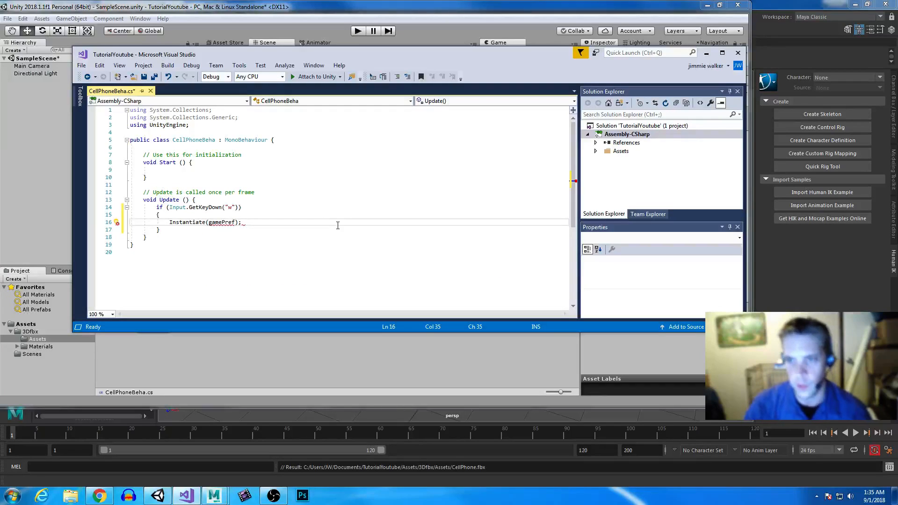
mouse_move(234, 222)
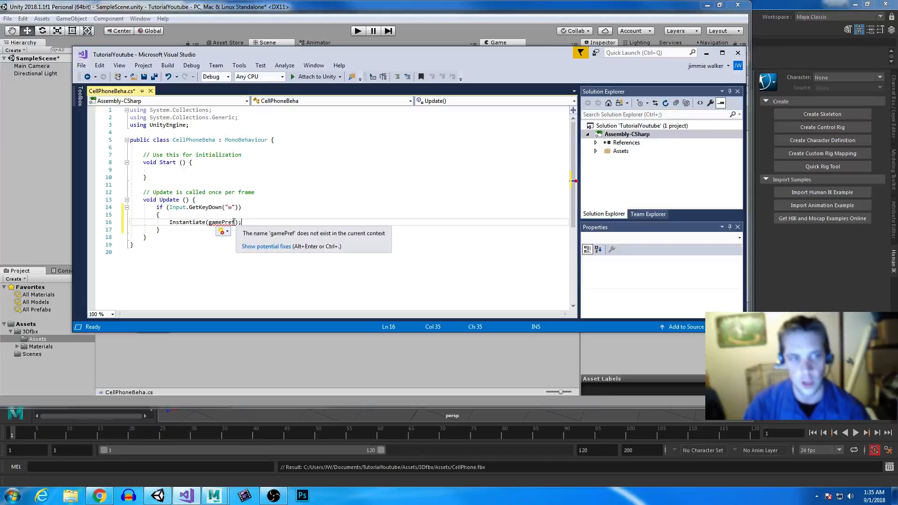
left_click(154, 147)
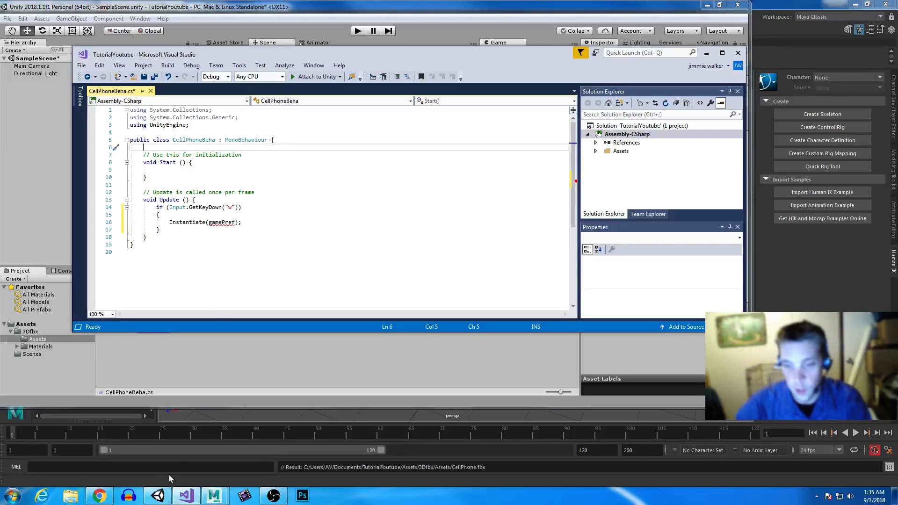
Step: Switch to Chrome, search for "instantiate prefab unity" and open the Unity Manual page Instantiating Prefabs at runtime at its wall-building code
left_click(103, 498)
left_click(196, 7)
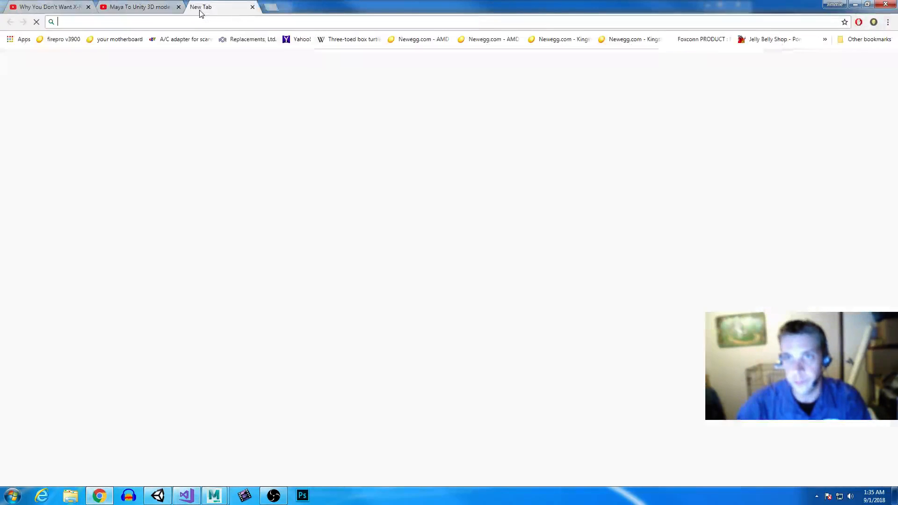
type("instan")
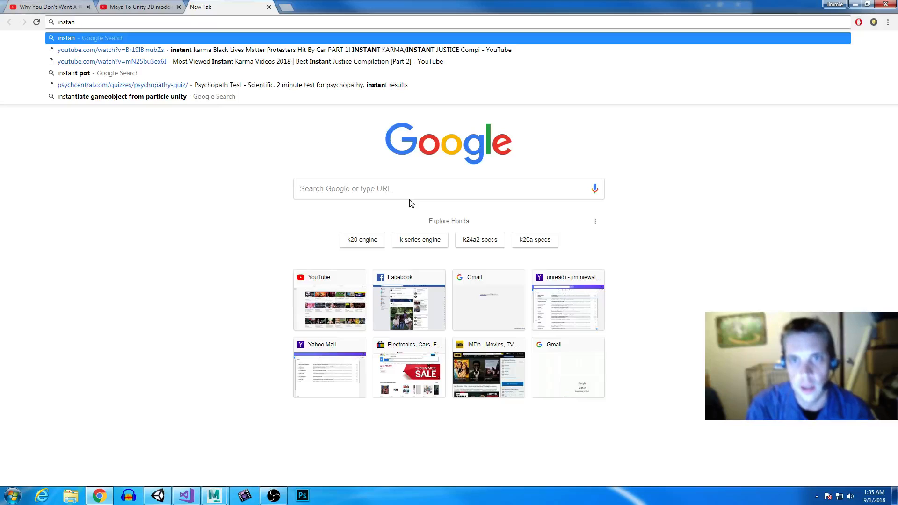
type("tiate")
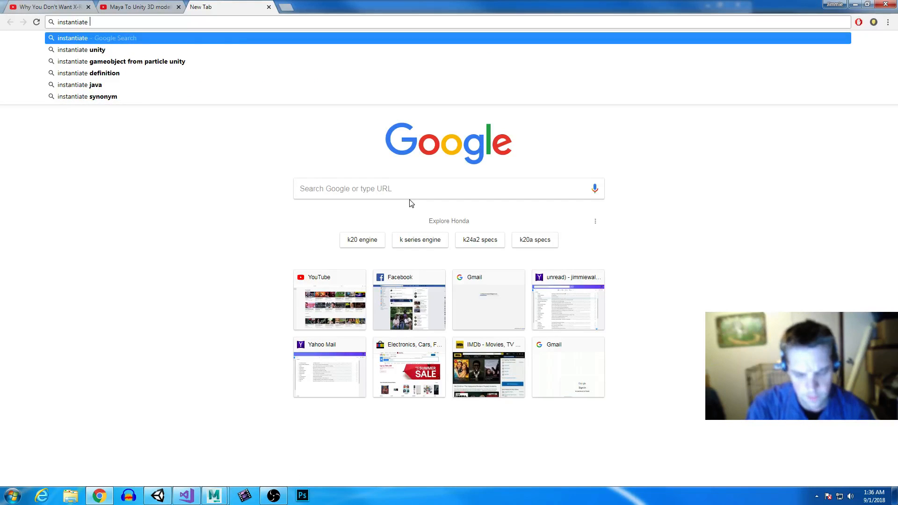
type(" prefab unity")
key("Return")
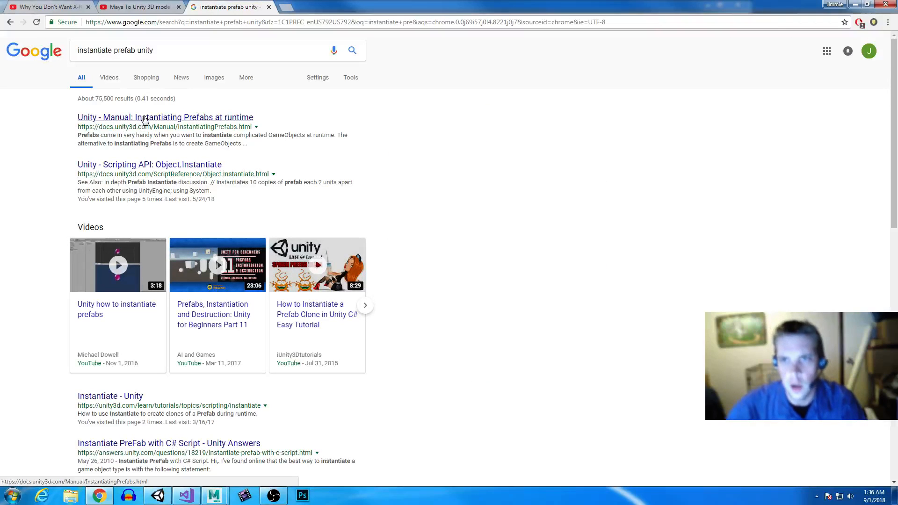
left_click(166, 119)
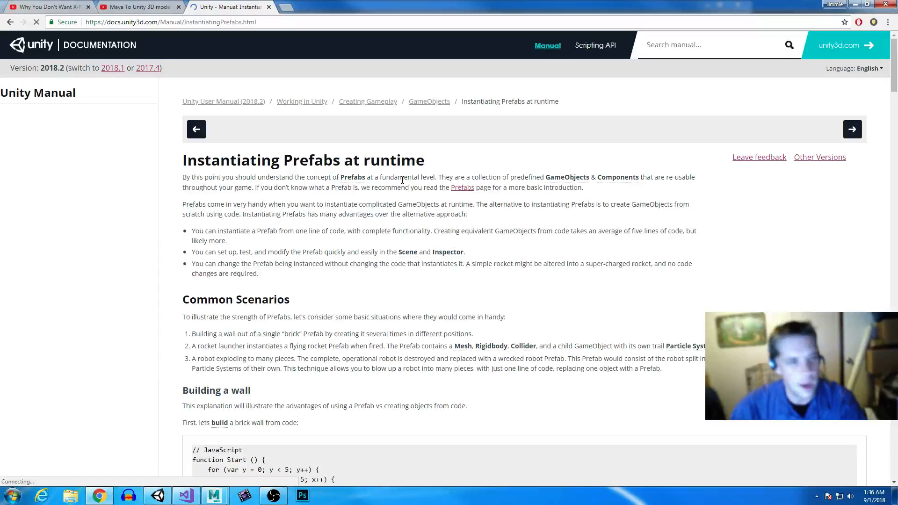
scroll(410, 330, "down", 4)
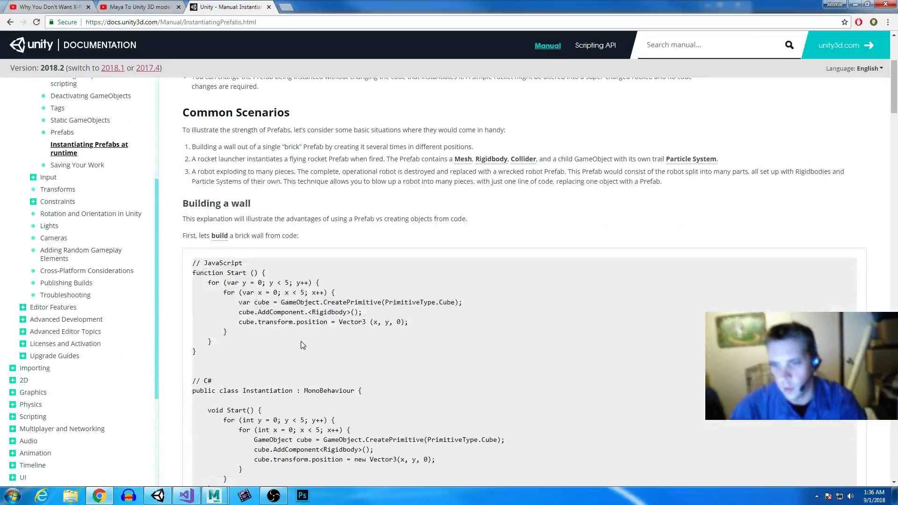
Step: Look over the wall-building code in the manual and switch the documentation to the Scripting API reference
scroll(346, 391, "down", 2)
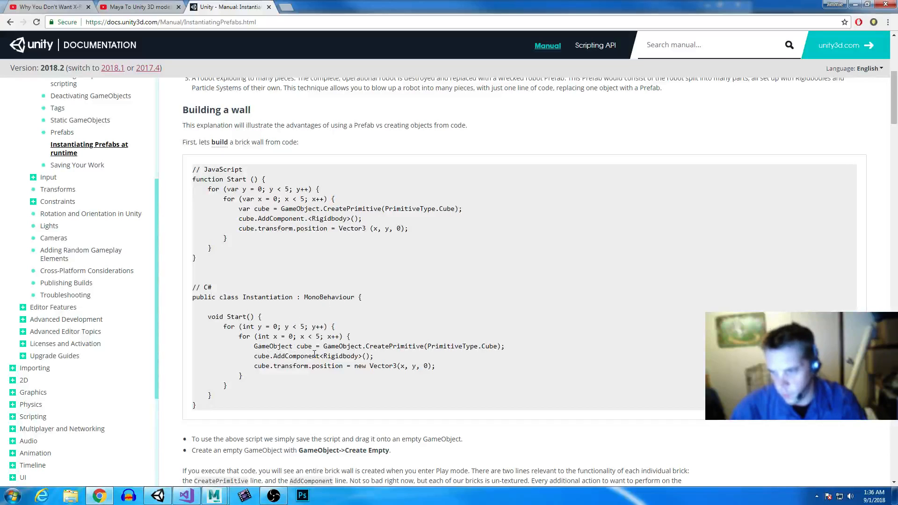
scroll(651, 365, "up", 6)
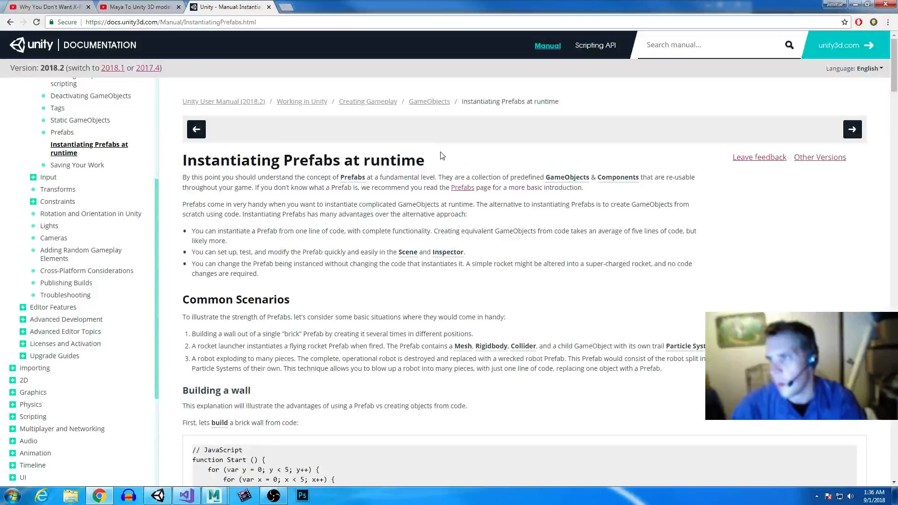
left_click(430, 102)
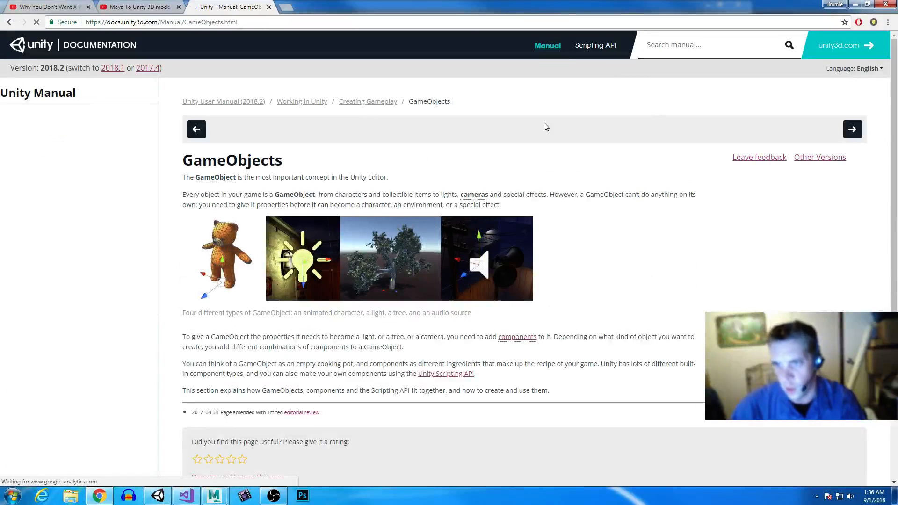
left_click(597, 47)
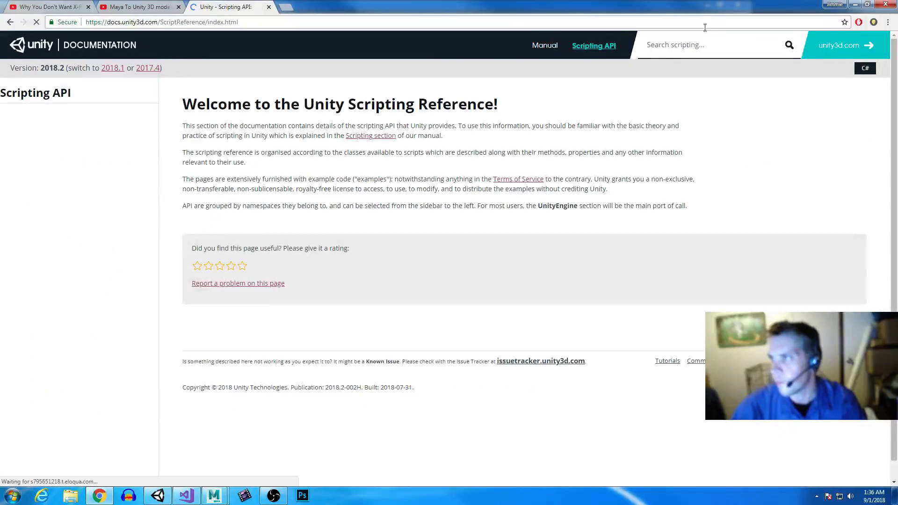
Step: Search the scripting reference for "instantiate" and open the Object.Instantiate page at its C# code examples
left_click(700, 45)
type("instatiate")
key("Return")
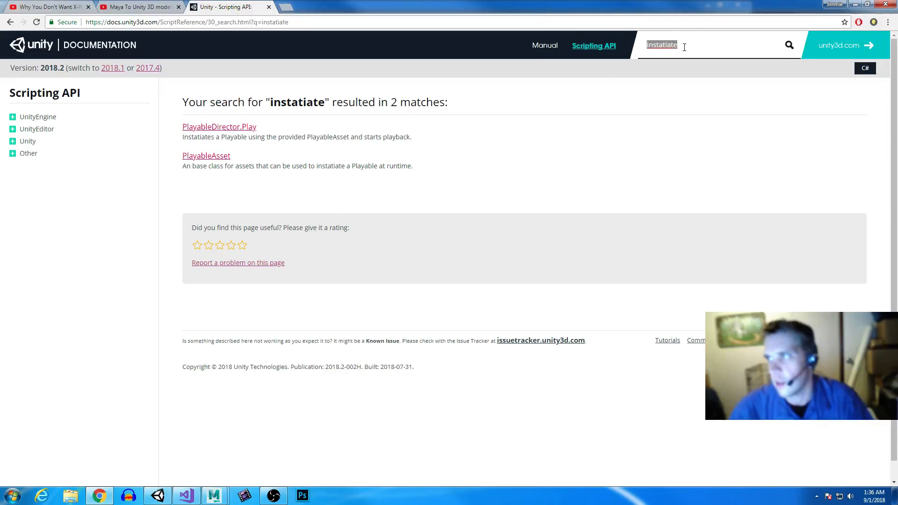
type("instan")
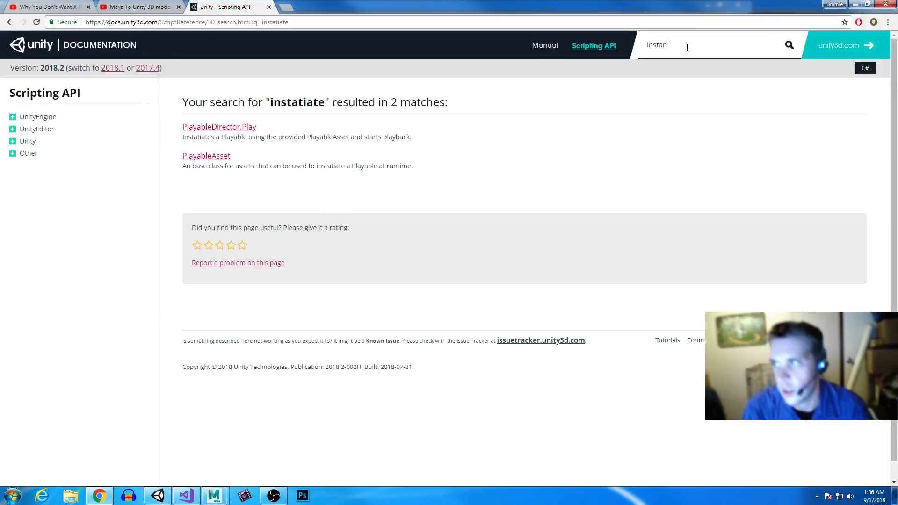
type("tiate")
key("Return")
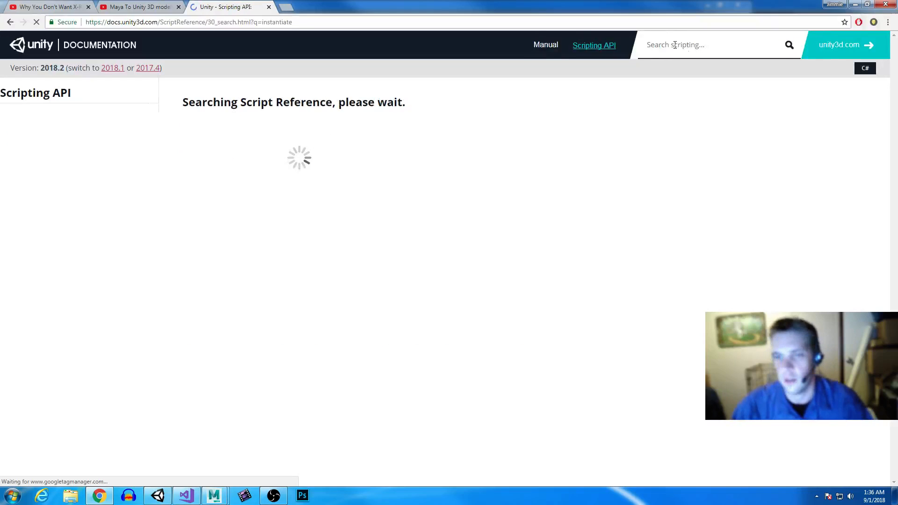
left_click(219, 127)
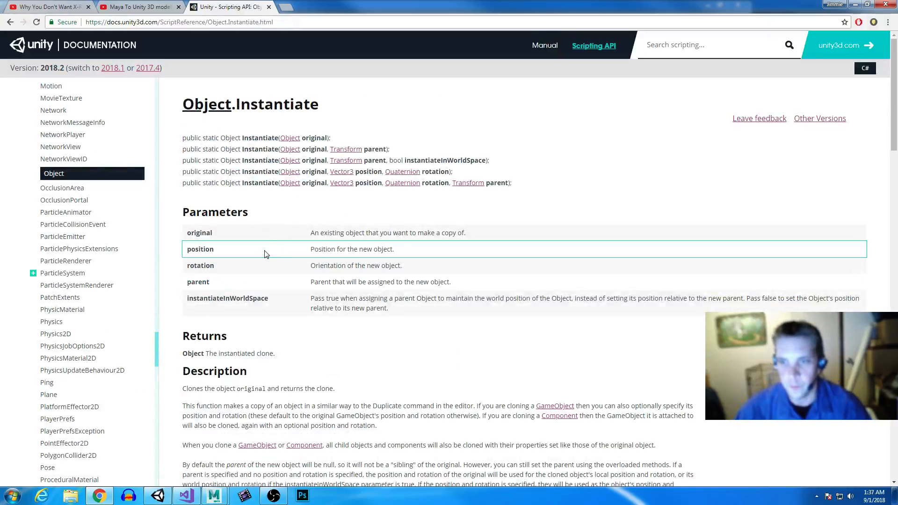
scroll(433, 289, "down", 3)
scroll(433, 288, "down", 4)
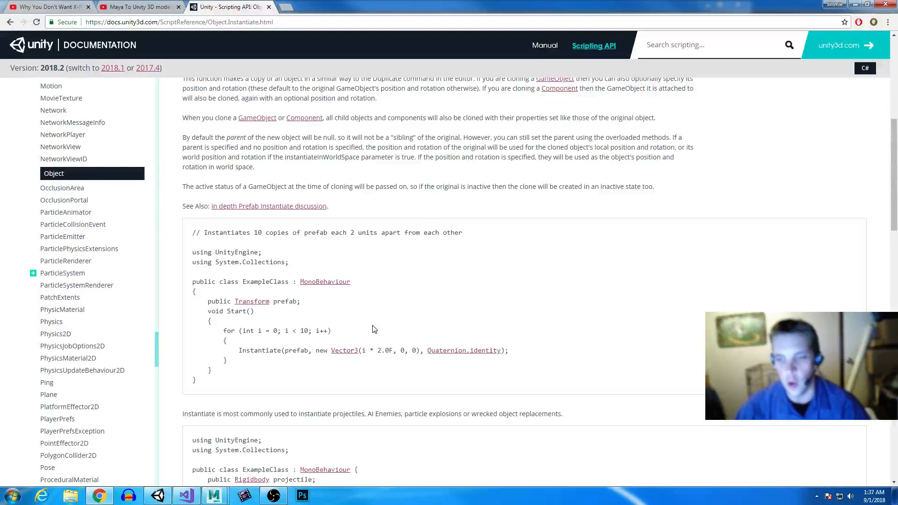
scroll(275, 270, "down", 2)
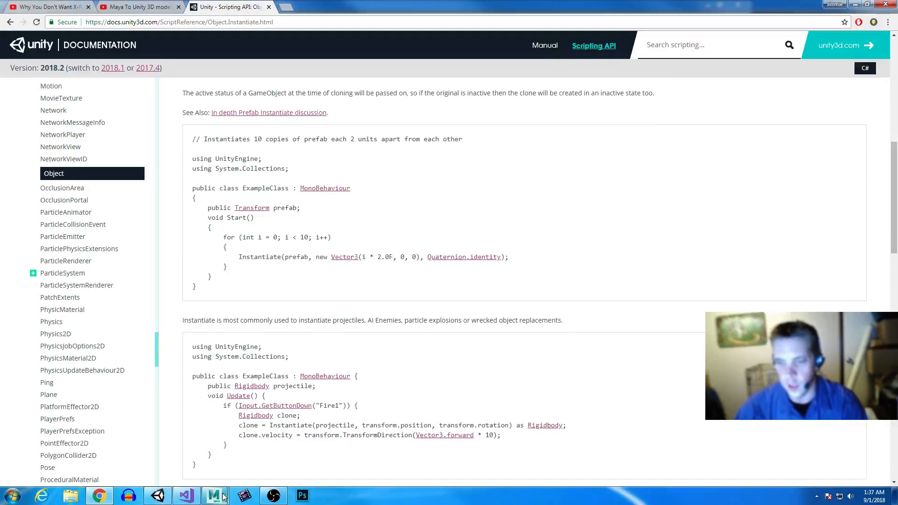
Step: Switch to Visual Studio, place its window below the first documentation example and add new Vector3(0, 0, 0) as the second Instantiate argument
left_click(187, 496)
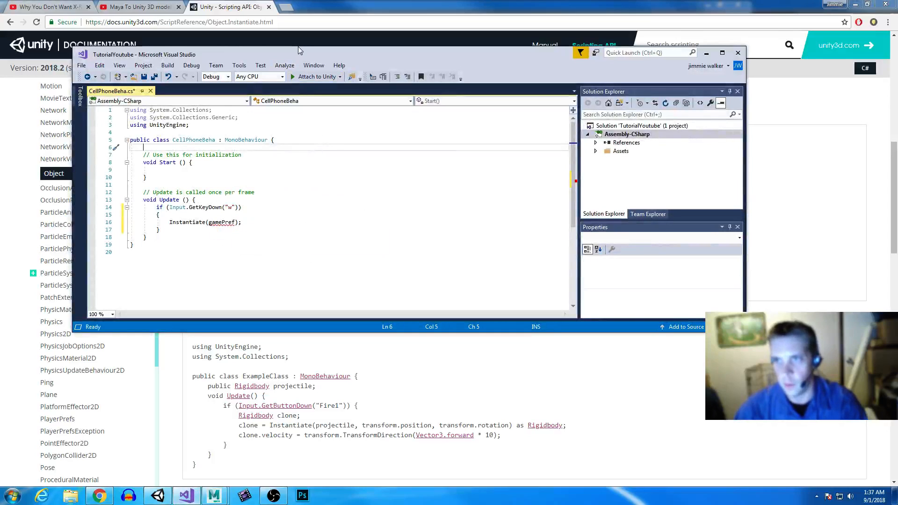
left_click_drag(301, 55, 316, 273)
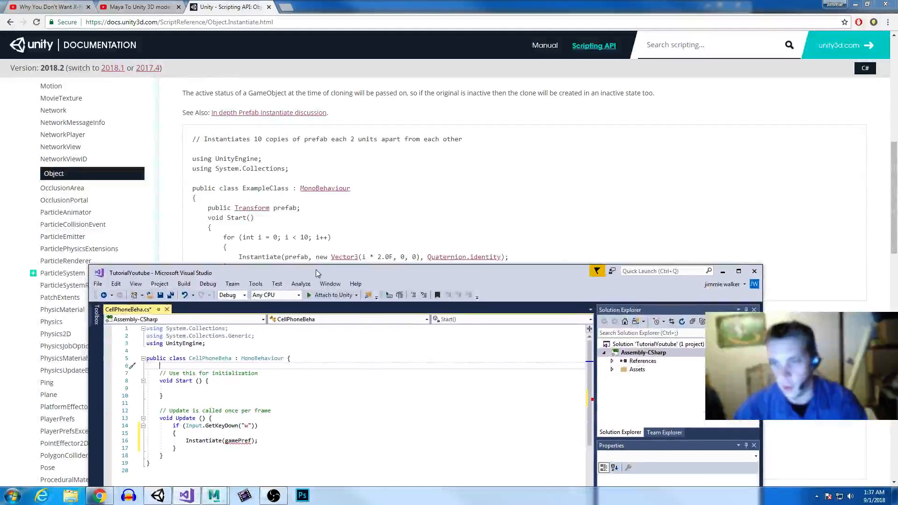
left_click(340, 450)
type(", ")
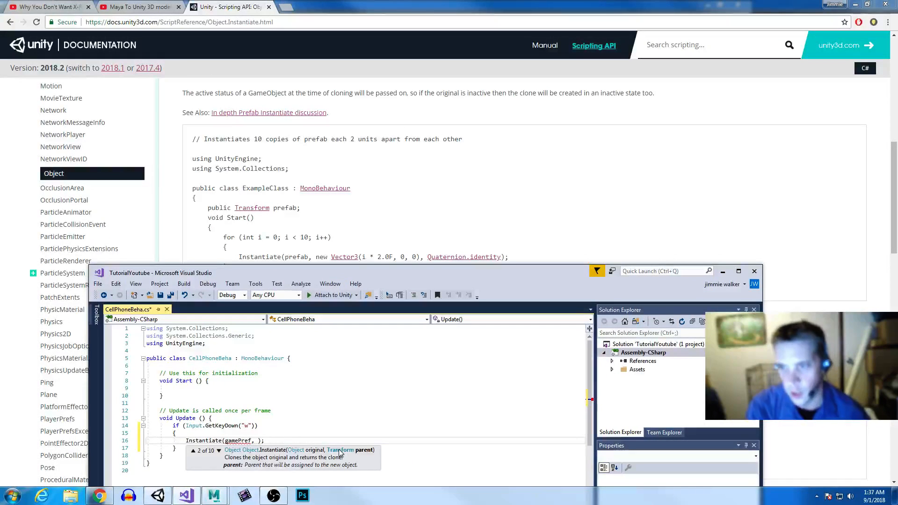
type("new Vector3")
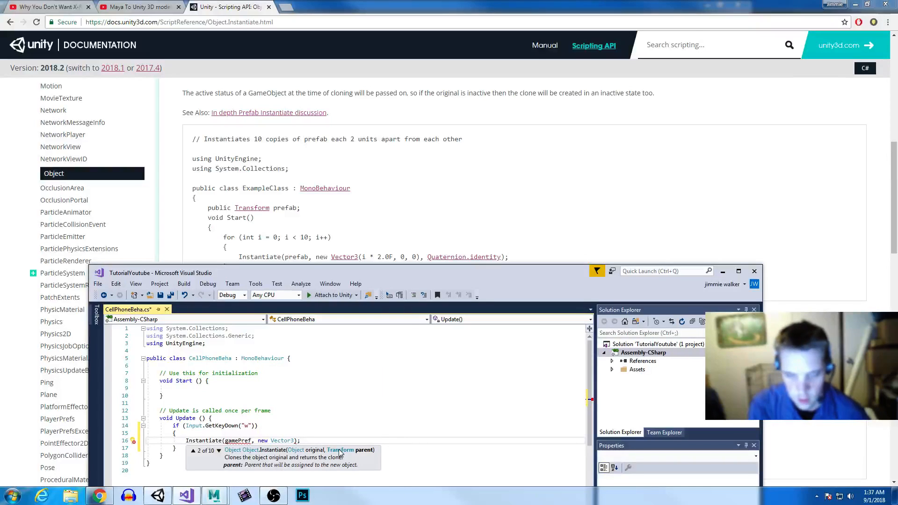
key("BackSpace")
type("(0,0,0")
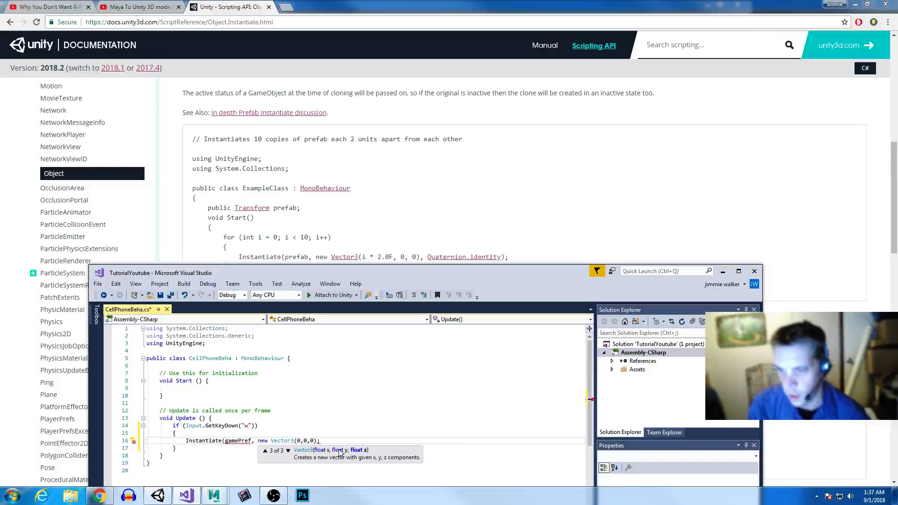
key("Right")
key("Right")
key("BackSpace")
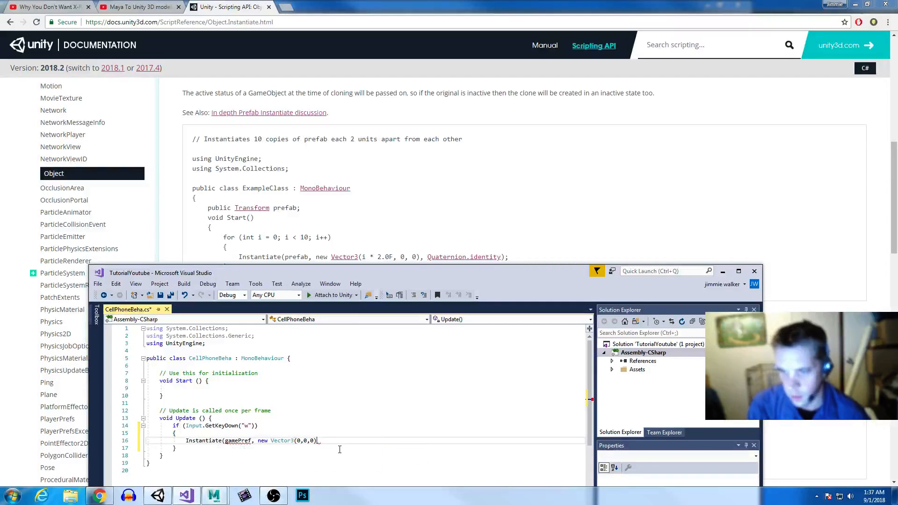
type(");")
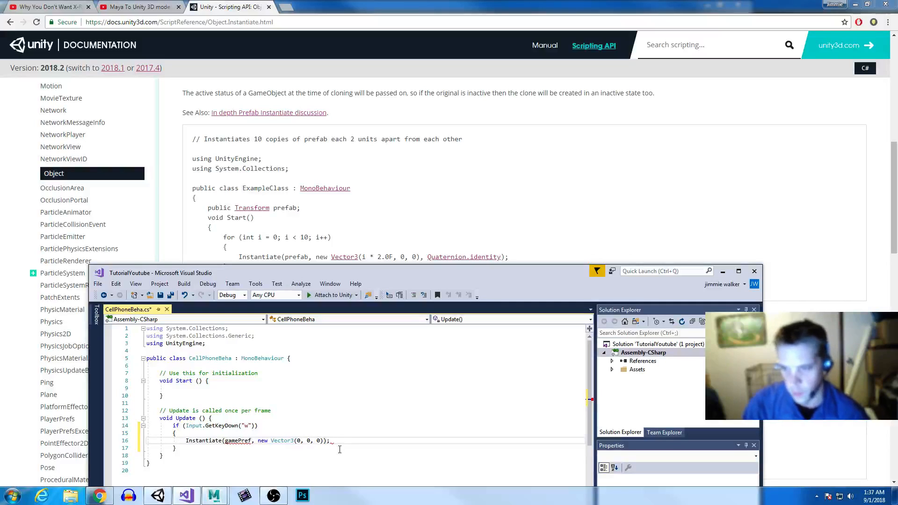
Step: Declare the field public GameObject gamePref; at the start of the CellPhoneBeha class, above Start
mouse_move(246, 440)
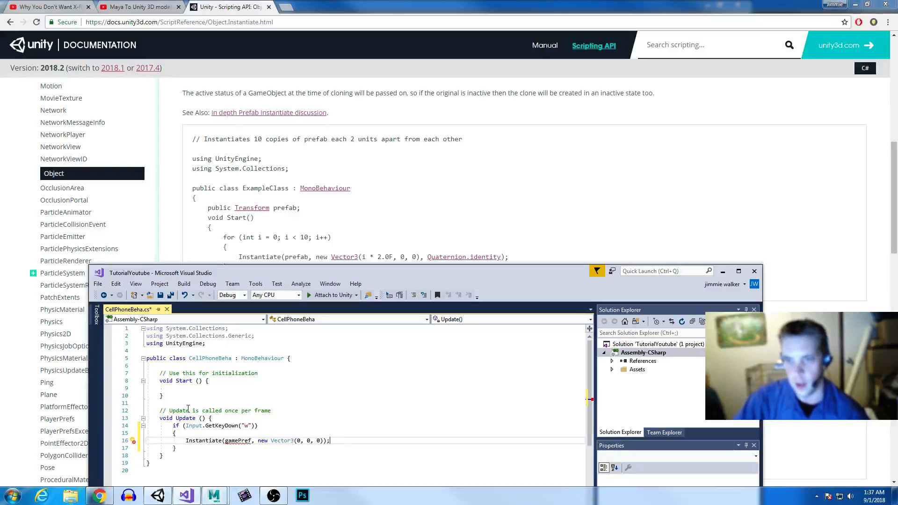
left_click(197, 366)
type("public game")
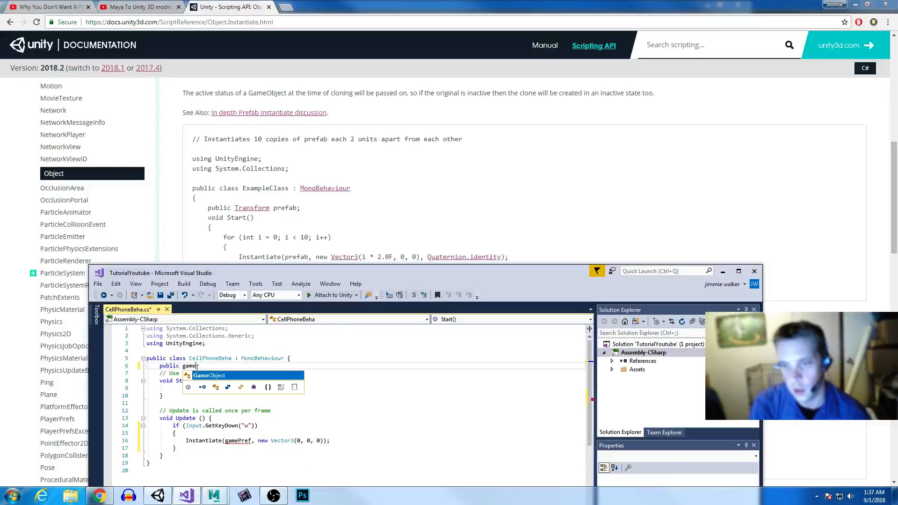
key("Tab")
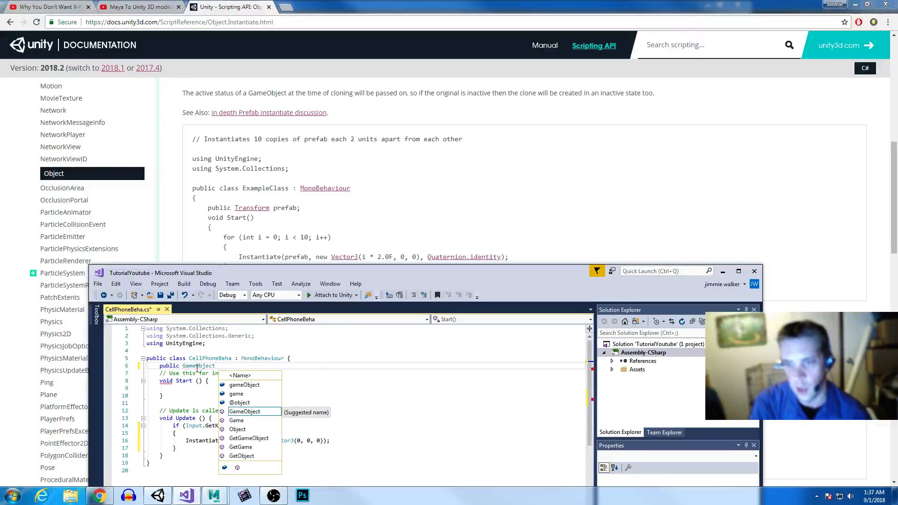
type("ame")
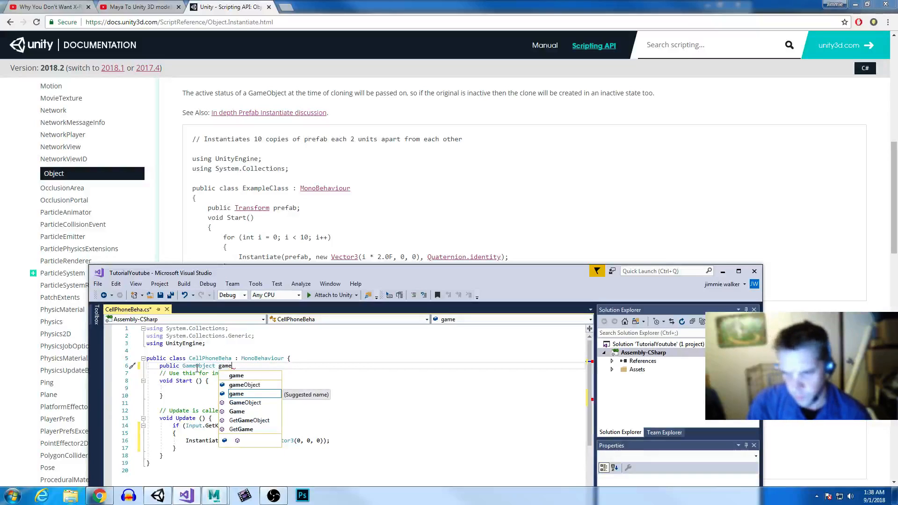
left_click(253, 418)
left_click(236, 365)
type("Pref;")
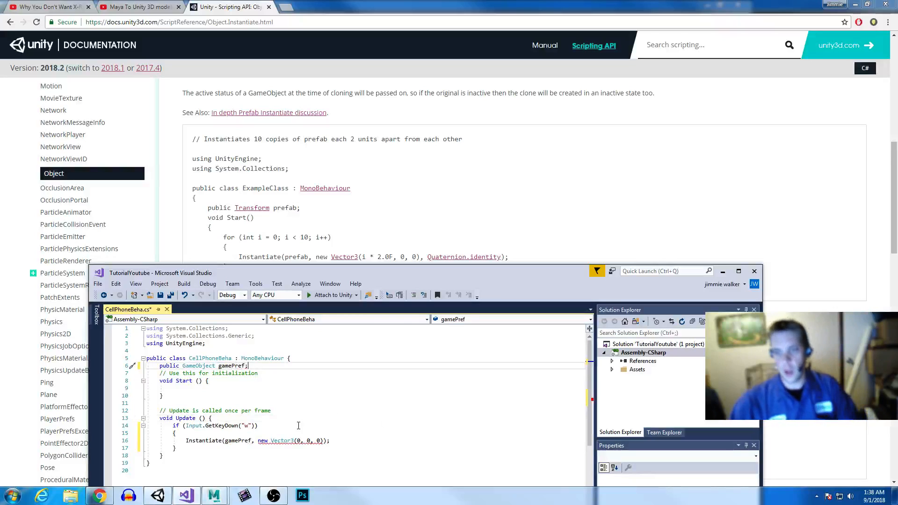
Step: Inspect the error on the Vector3 argument and remove the new keyword in front of it
mouse_move(281, 441)
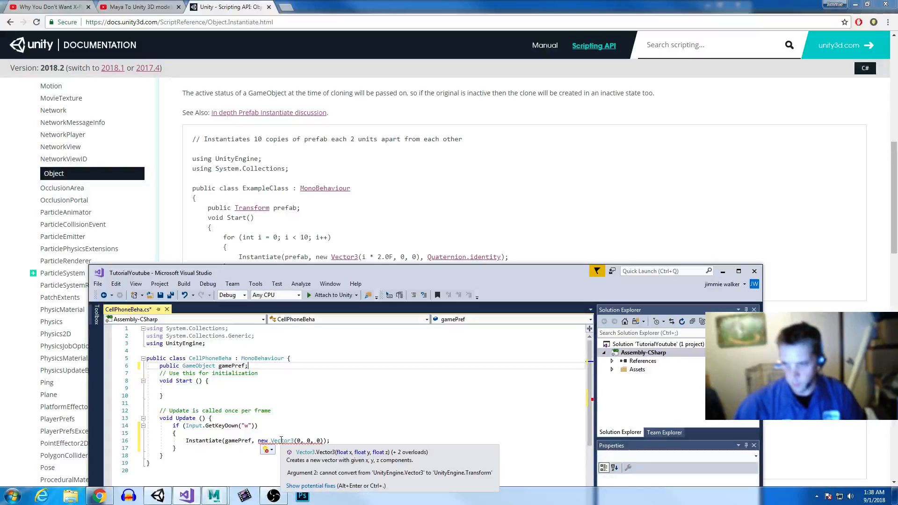
left_click(295, 441)
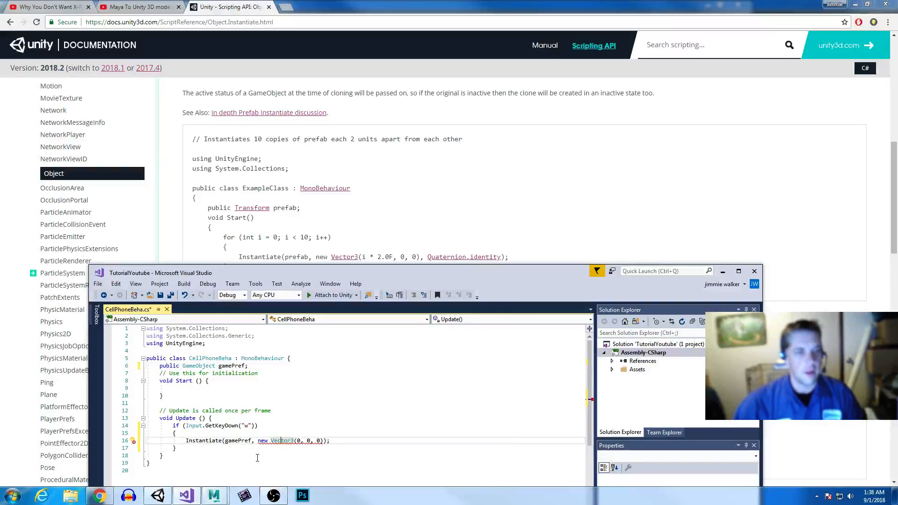
key("Left")
key("Left")
key("Left")
key("Left")
key("Left")
key("Left")
key("Left")
key("Left")
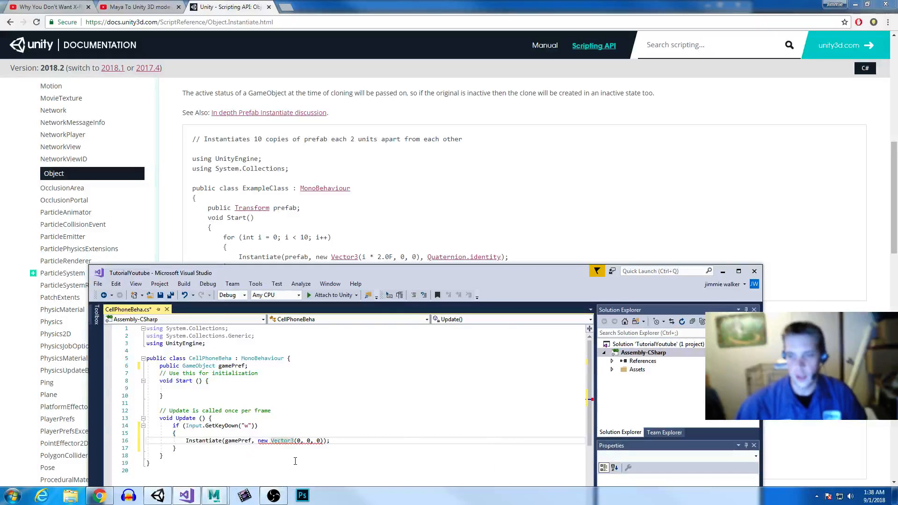
key("BackSpace")
key("BackSpace")
key("BackSpace")
key("Delete")
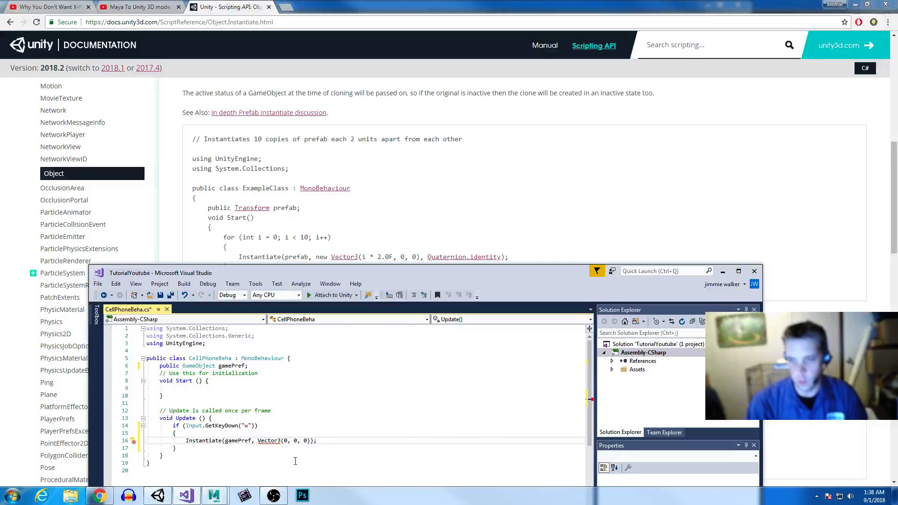
Step: Strip Vector3 and its parentheses from the arguments, making the statement Instantiate(gamePref, 0, 0, 0);
mouse_move(279, 441)
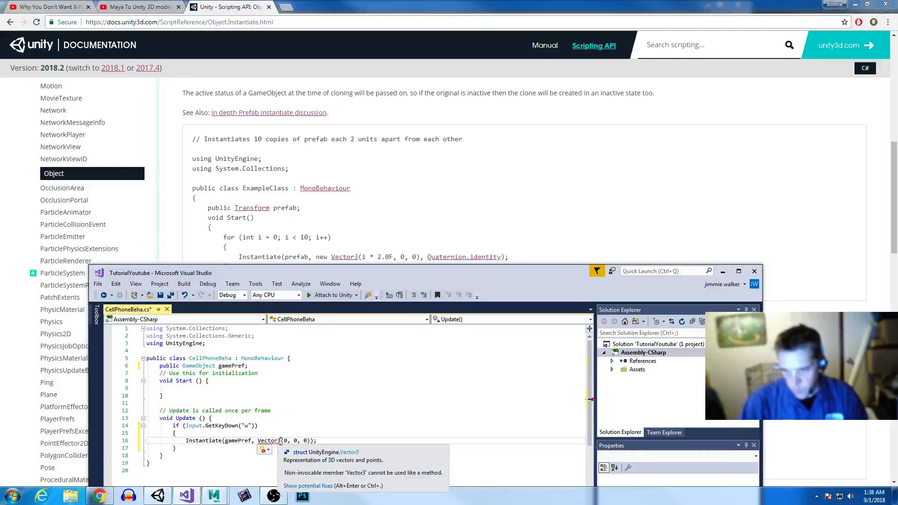
key("Delete")
key("Delete")
key("Delete")
key("Delete")
key("Delete")
key("Delete")
key("Delete")
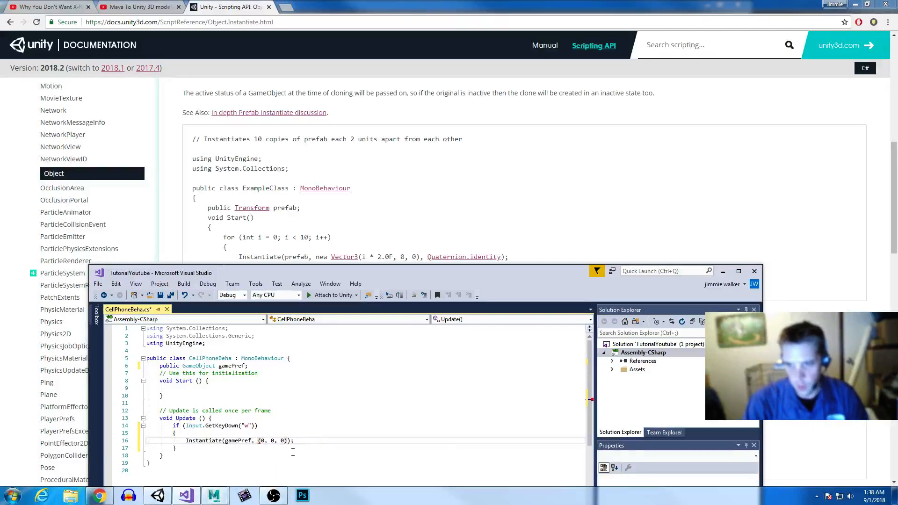
left_click(304, 442)
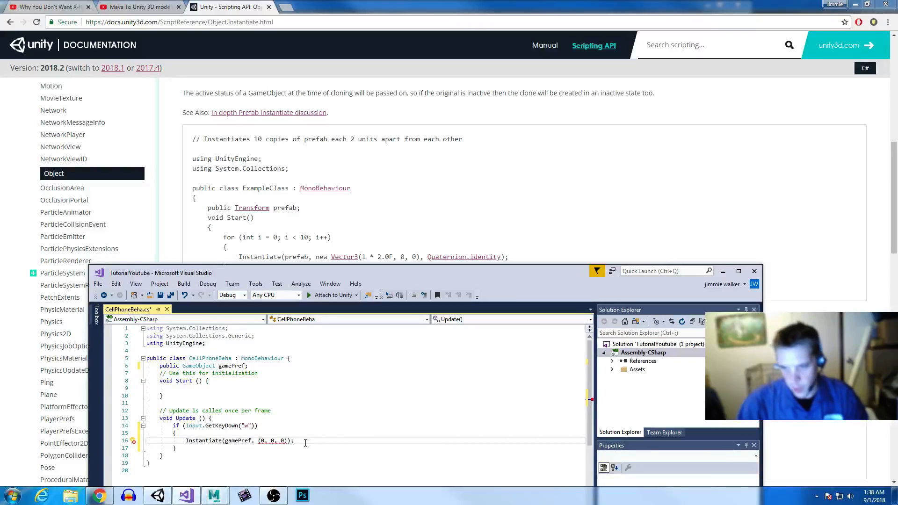
left_click(285, 442)
key("BackSpace")
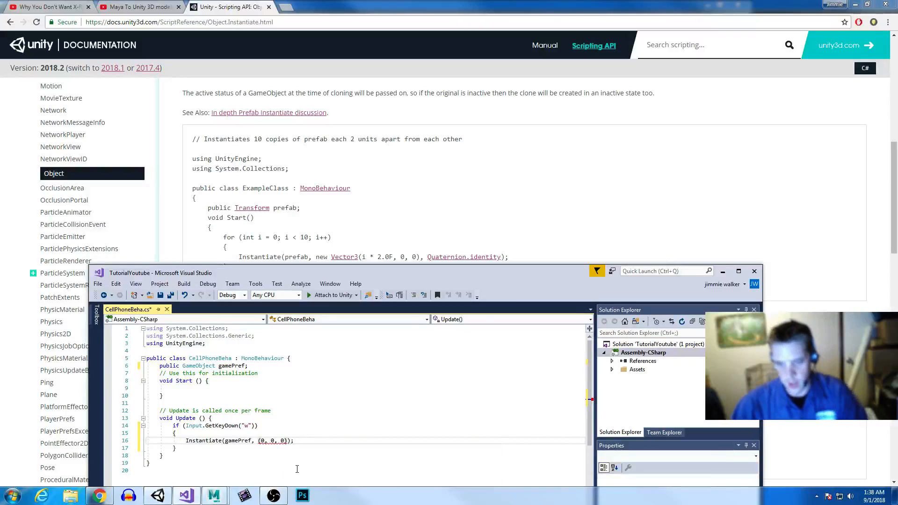
left_click(262, 441)
key("BackSpace")
left_click(312, 438)
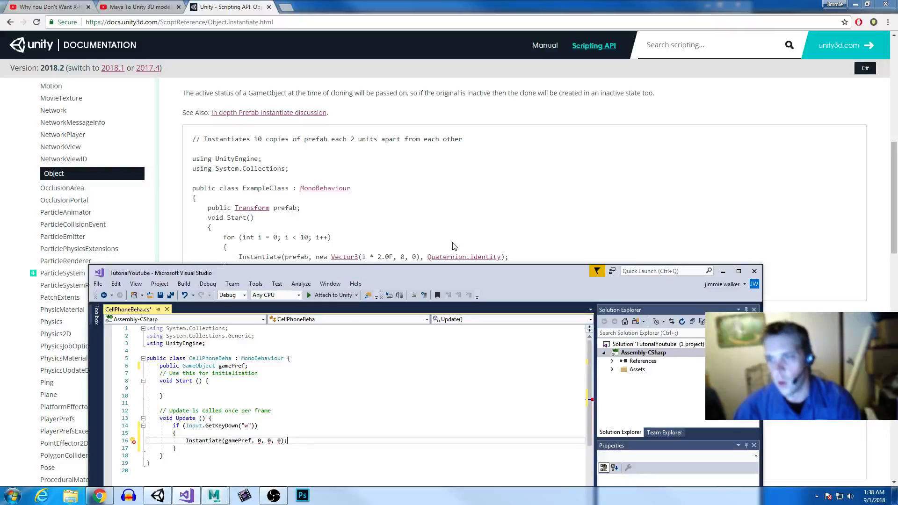
Step: Check the projectile example in Chrome, return to Visual Studio and replace the arguments after gamePref with transform.position, transform.rotation
left_click(520, 239)
scroll(519, 239, "down", 1)
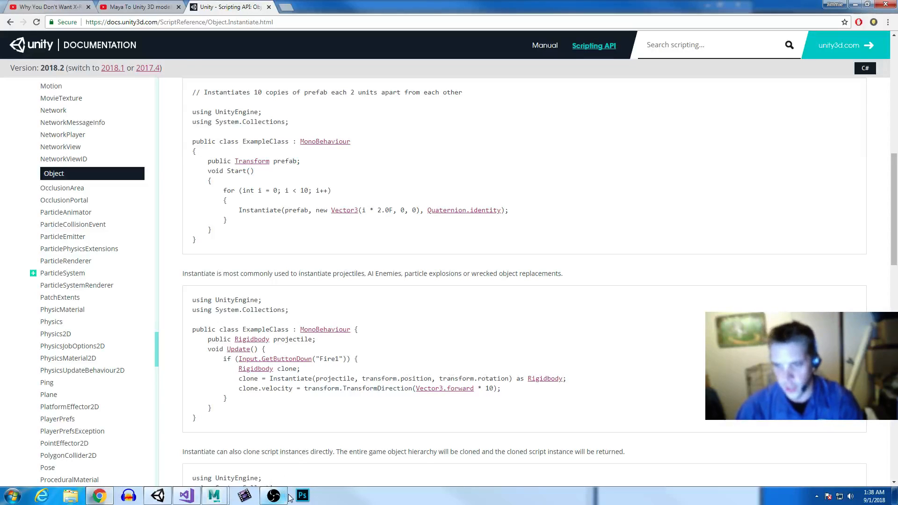
left_click(186, 495)
left_click_drag(257, 441, 281, 442)
type("transform.p")
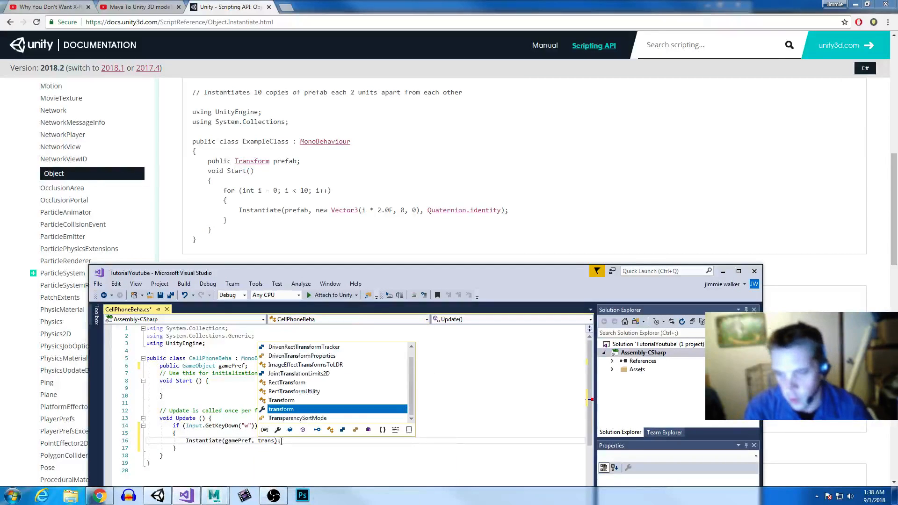
type("o")
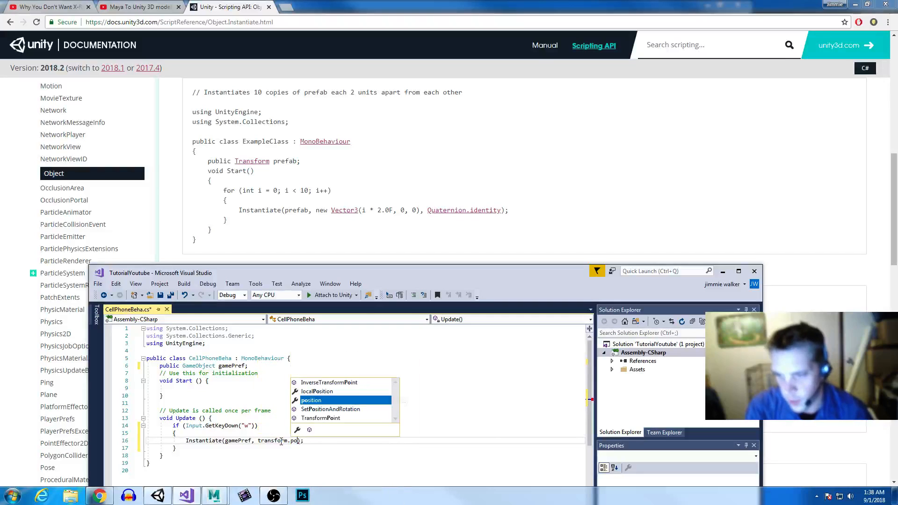
type("sition, trans")
type("form.rotation")
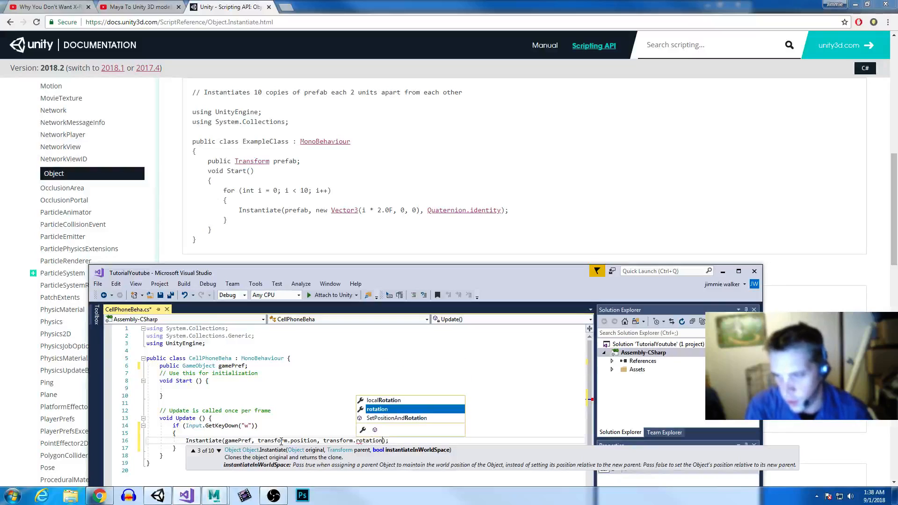
Step: Complete the last Instantiate argument as transform.rotation and save the CellPhoneBeha script
key("Tab")
left_click(336, 389)
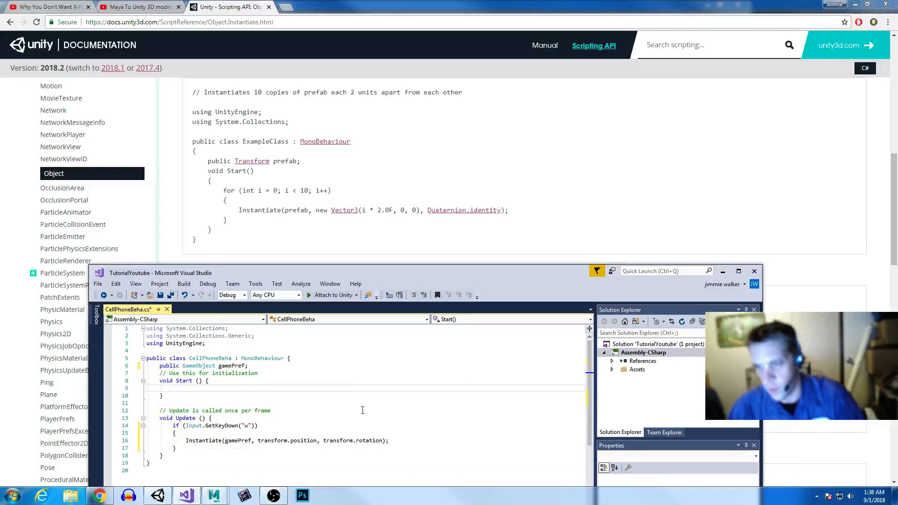
key("ctrl+s")
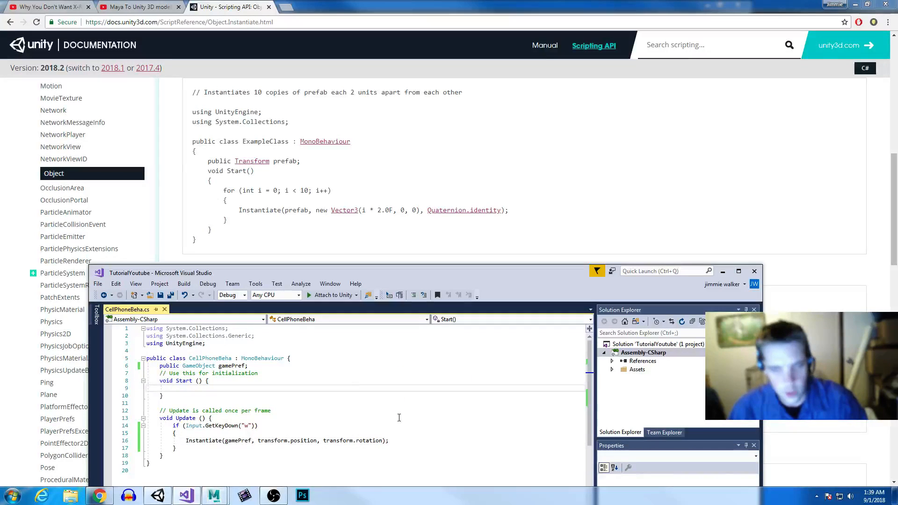
Step: Switch to Unity and create an empty game object named GameController in the SampleScene hierarchy
left_click(723, 272)
mouse_move(197, 498)
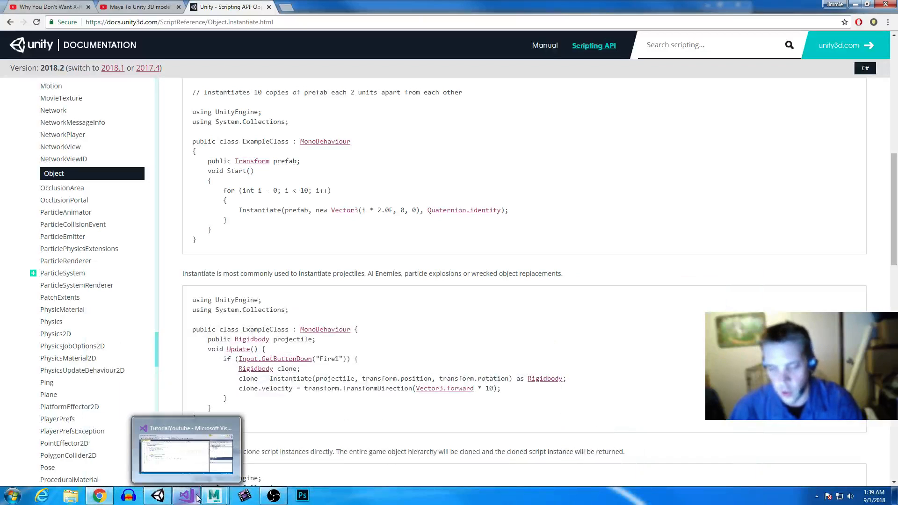
left_click(163, 496)
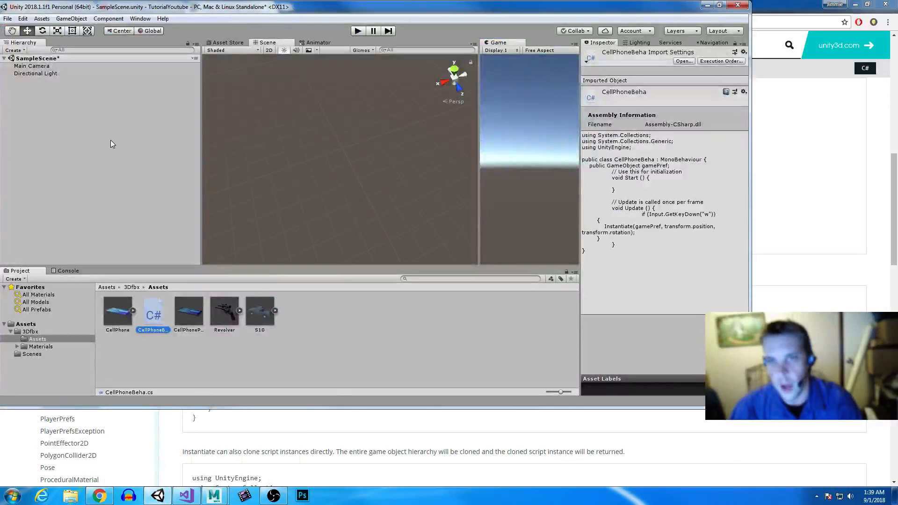
right_click(59, 127)
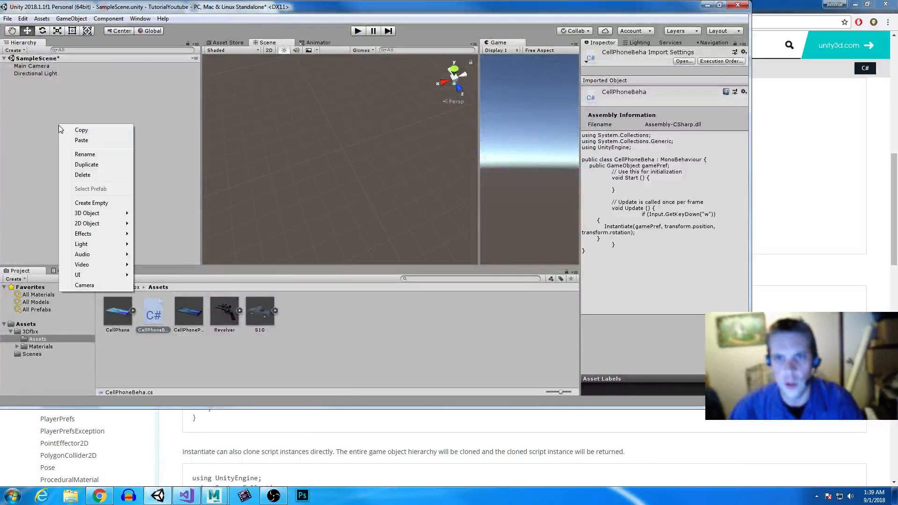
left_click(97, 202)
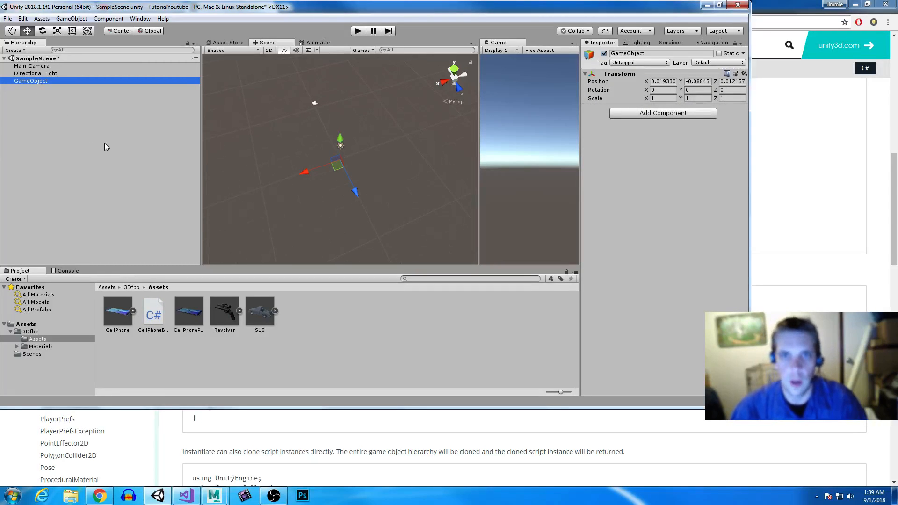
left_click(39, 80)
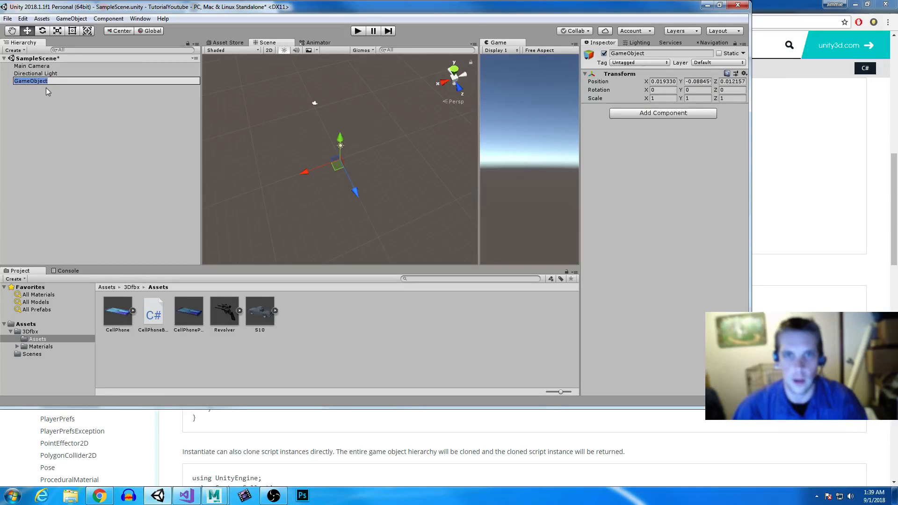
type("GameController")
key("Return")
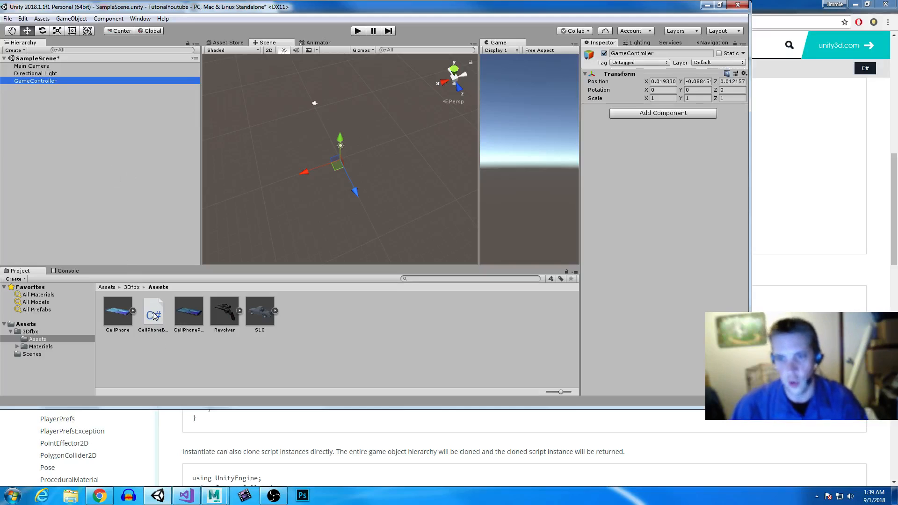
Step: Attach the CellPhoneBeha script to GameController and assign CellPhonePrefab as its Game Pref
left_click_drag(55, 82, 48, 83)
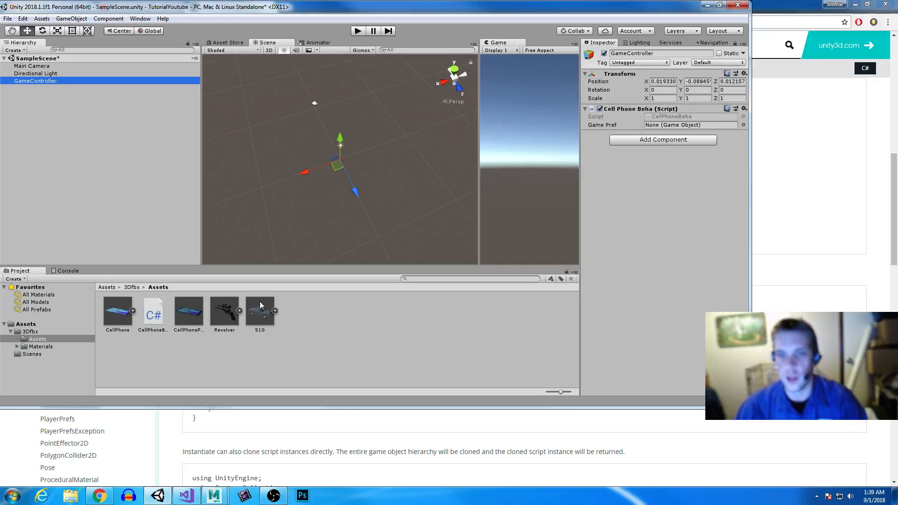
left_click_drag(192, 309, 687, 126)
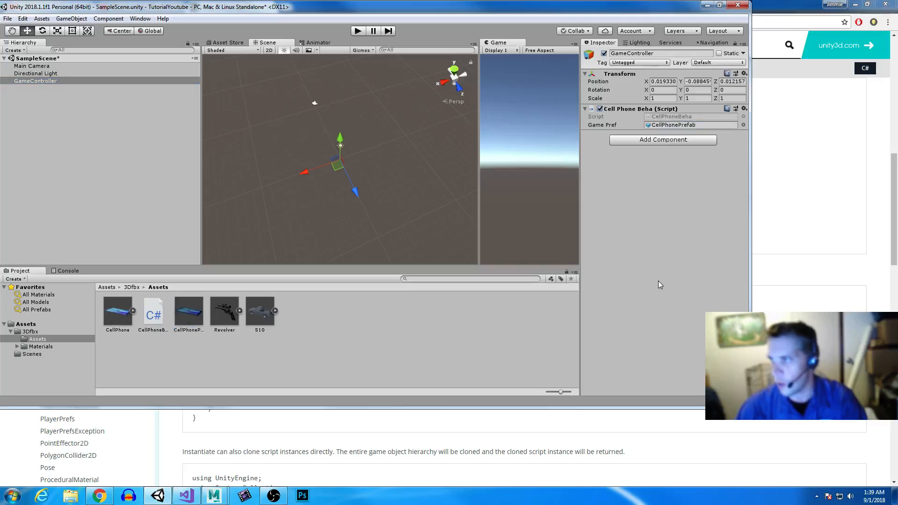
Step: Run the scene to test spawning the phone prefab through the script's w input, and stop play mode
left_click(358, 31)
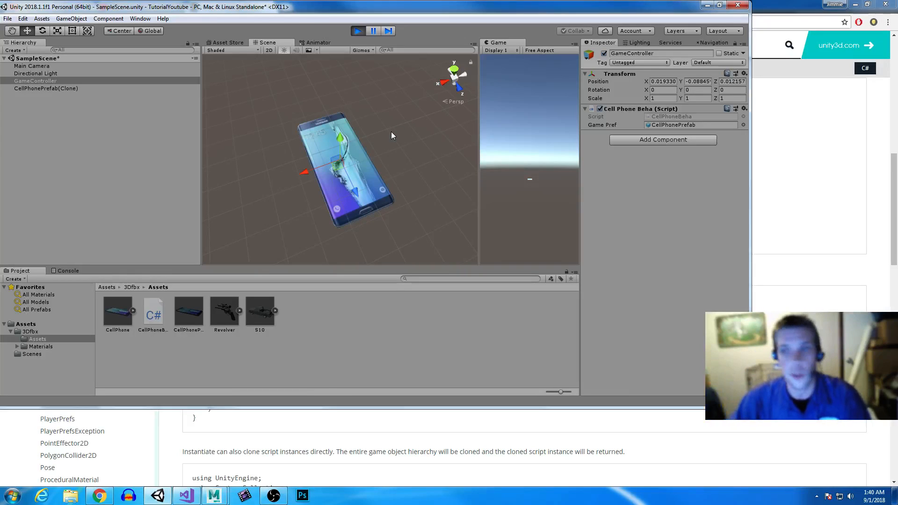
left_click(357, 31)
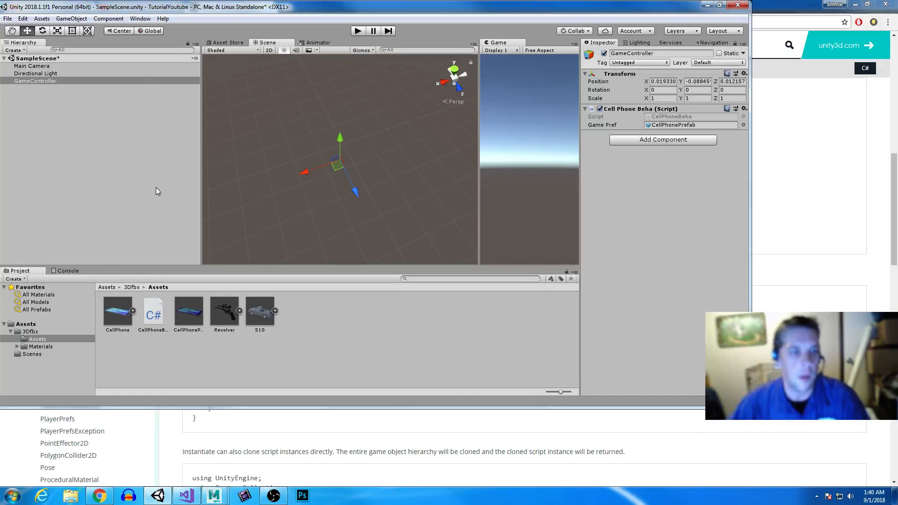